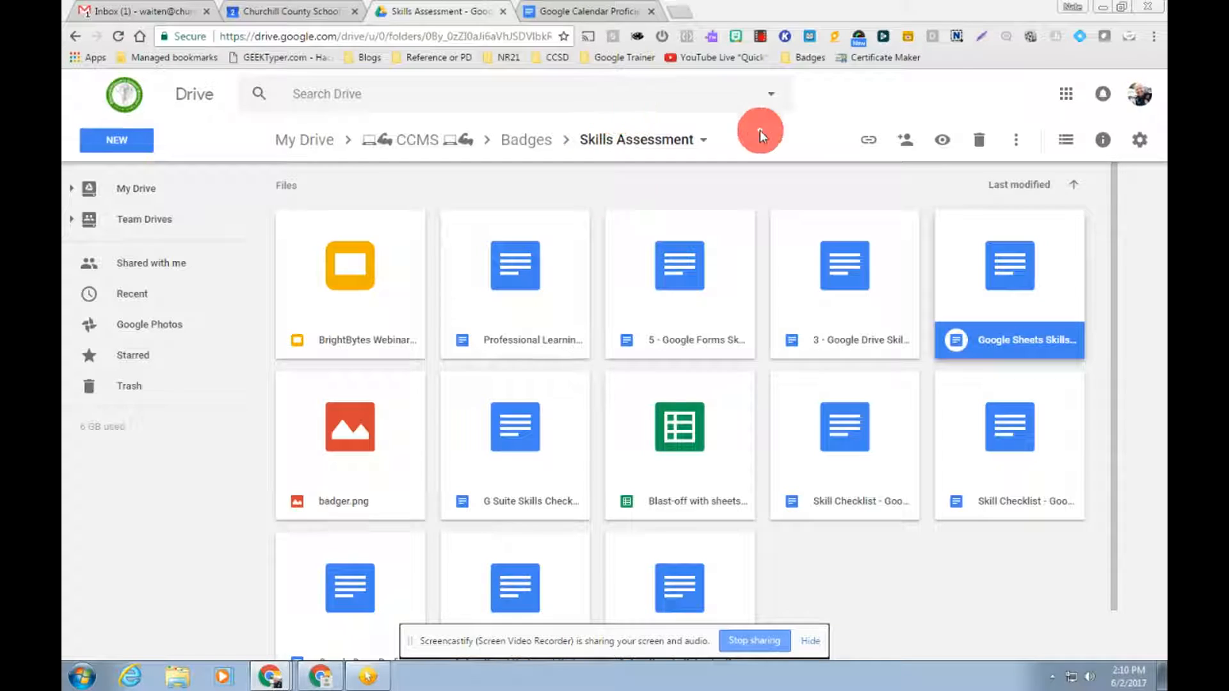
Step: View the Google Calendar Proficient badge template, switch to Google Calendar, and look over the week of May 28 – Jun 3, 2017
{"action": "left_click", "coordinate": [601, 14]}
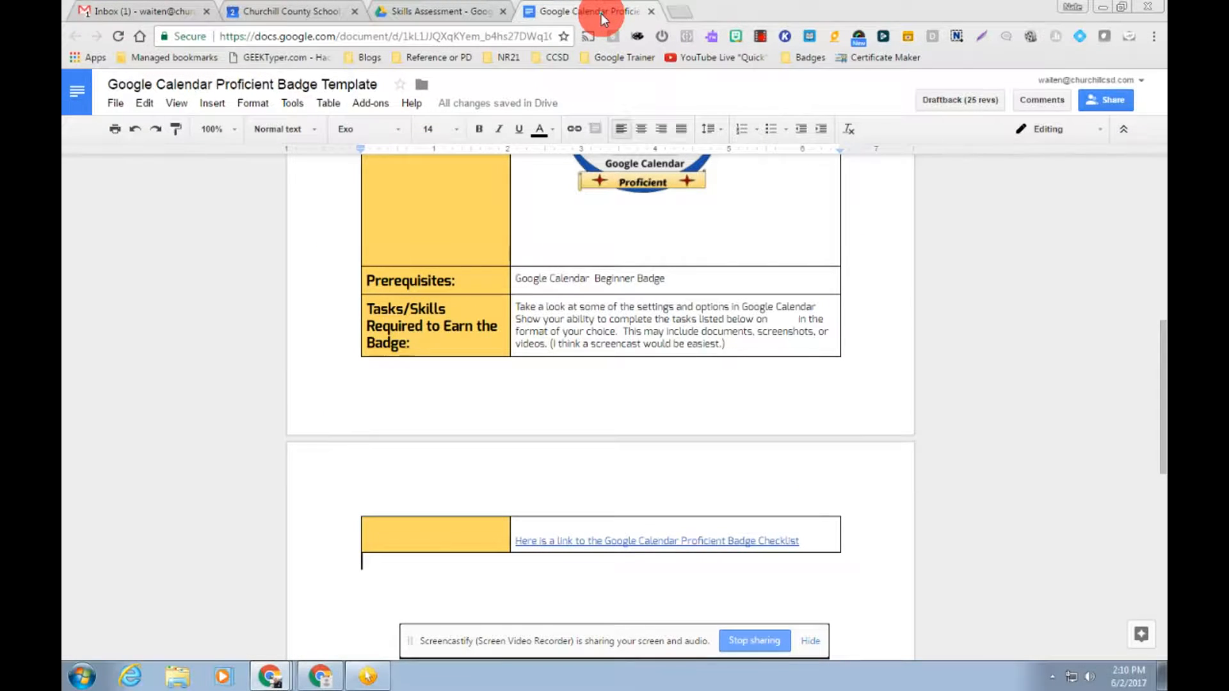
{"action": "left_click", "coordinate": [252, 14]}
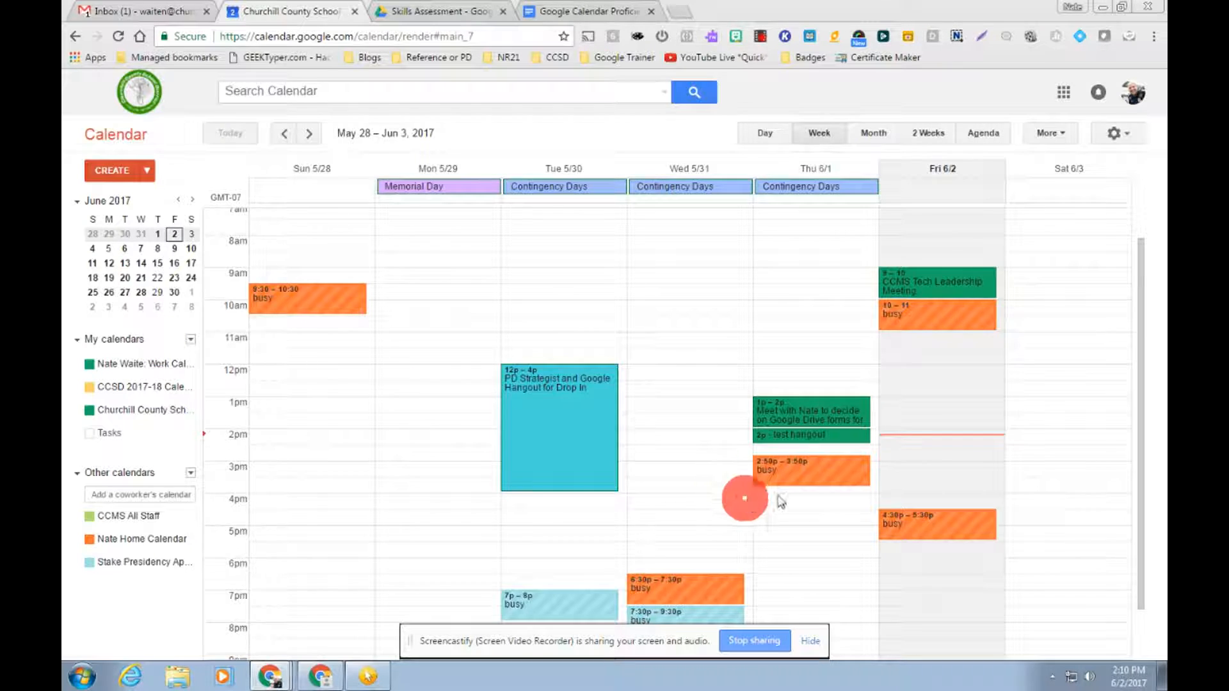
{"action": "scroll", "coordinate": [313, 264], "scroll_direction": "down", "scroll_amount": 2}
{"action": "scroll", "coordinate": [414, 489], "scroll_direction": "up", "scroll_amount": 3}
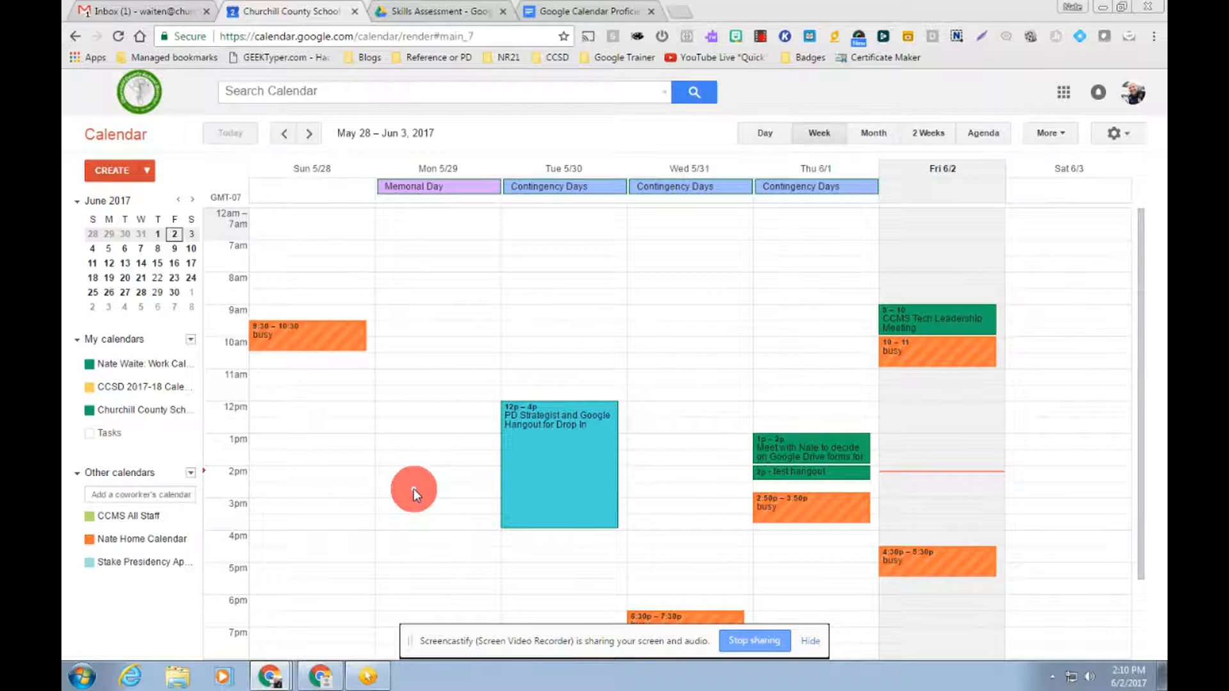
{"action": "scroll", "coordinate": [682, 449], "scroll_direction": "down", "scroll_amount": 2}
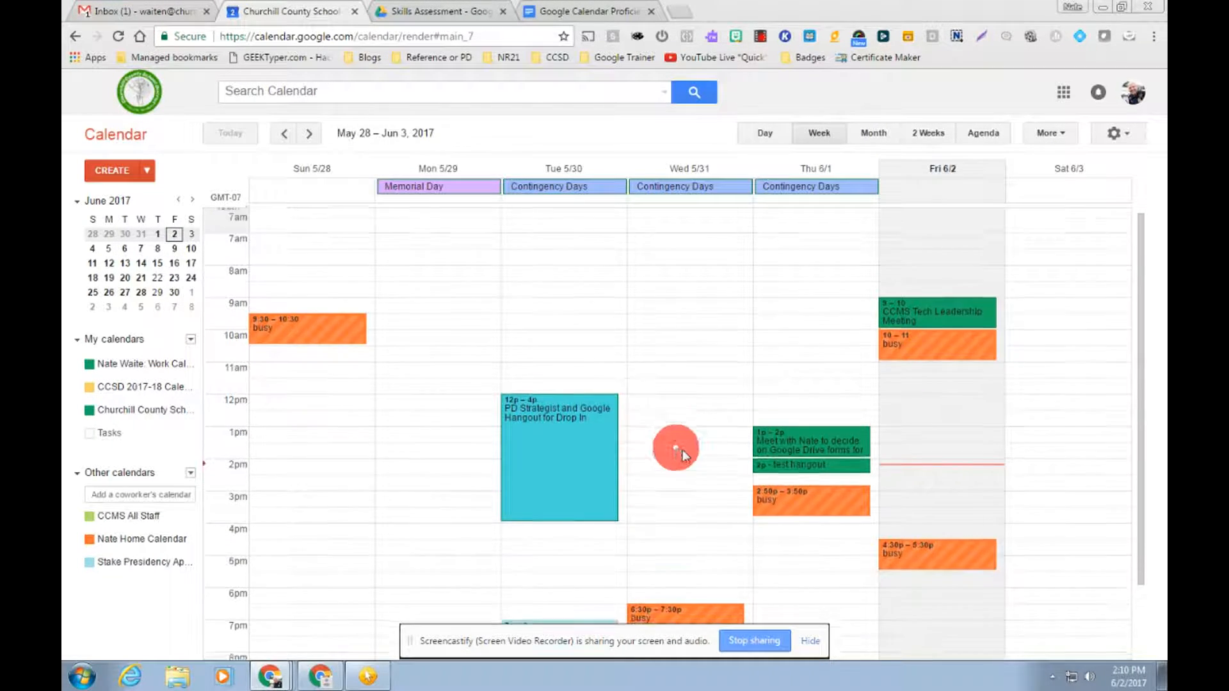
{"action": "scroll", "coordinate": [773, 432], "scroll_direction": "down", "scroll_amount": 1}
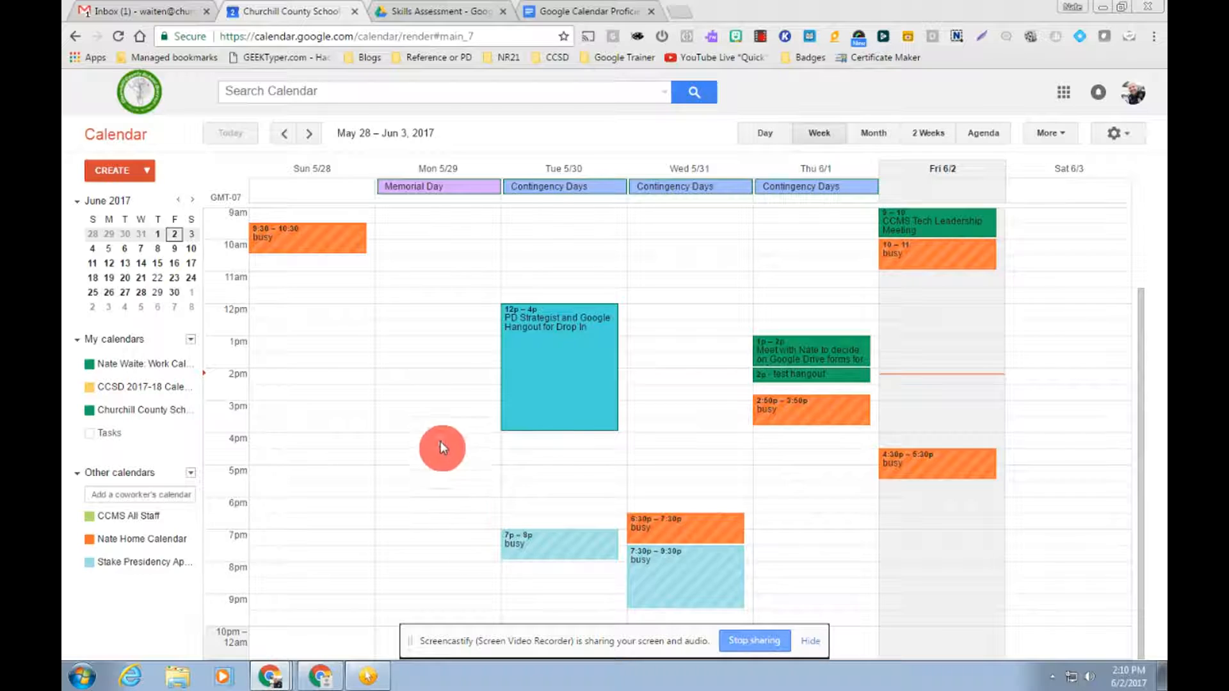
{"action": "scroll", "coordinate": [432, 401], "scroll_direction": "up", "scroll_amount": 3}
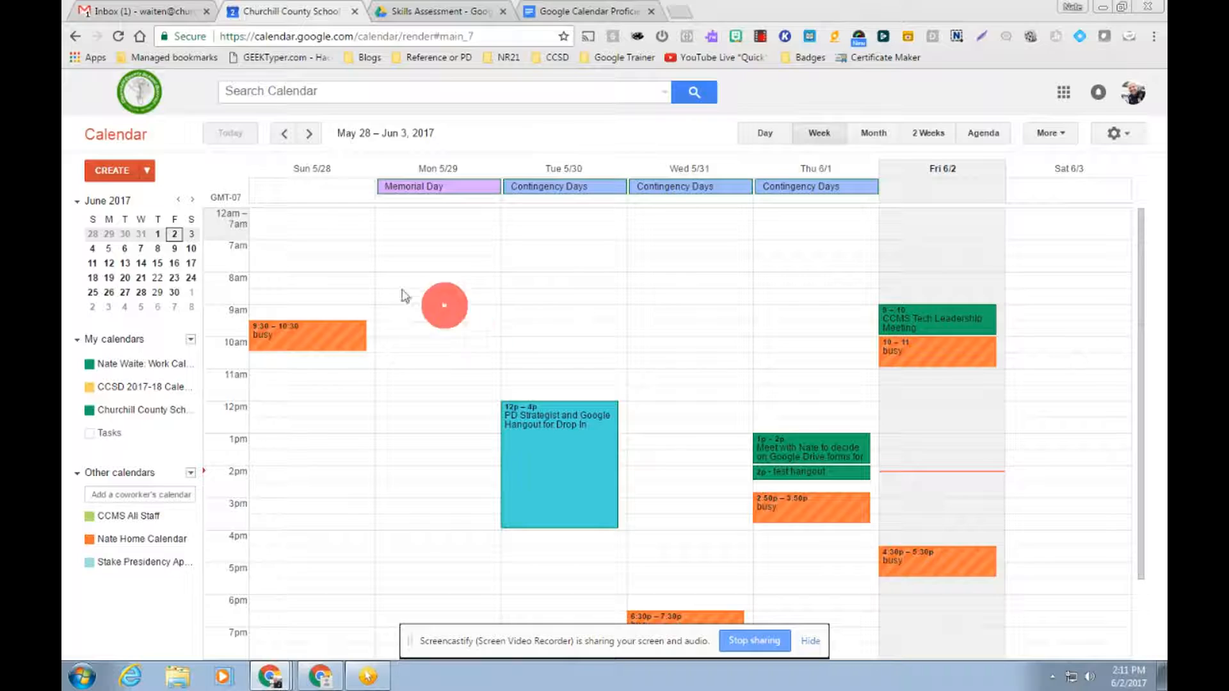
Step: Quick-add an all-day event with the text "eat breakfast saturday"
{"action": "left_click", "coordinate": [147, 171]}
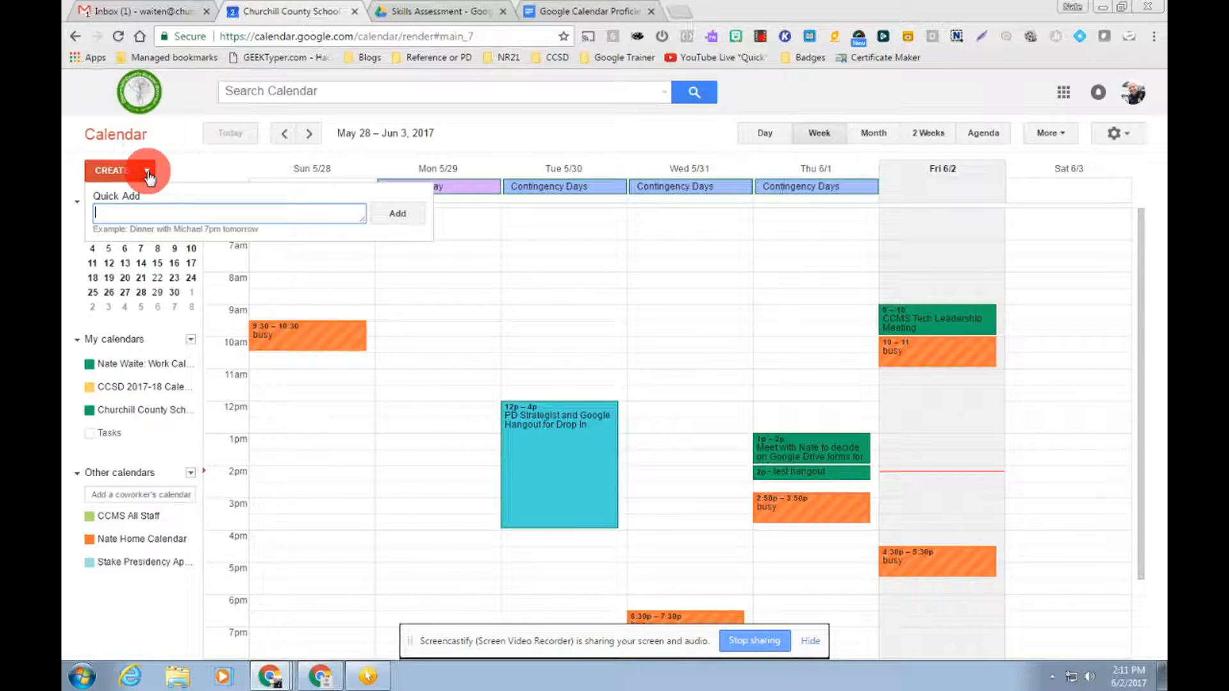
{"action": "type", "text": "eat bra"}
{"action": "key", "text": "BackSpace"}
{"action": "type", "text": "eakfast saturday"}
{"action": "key", "text": "Return"}
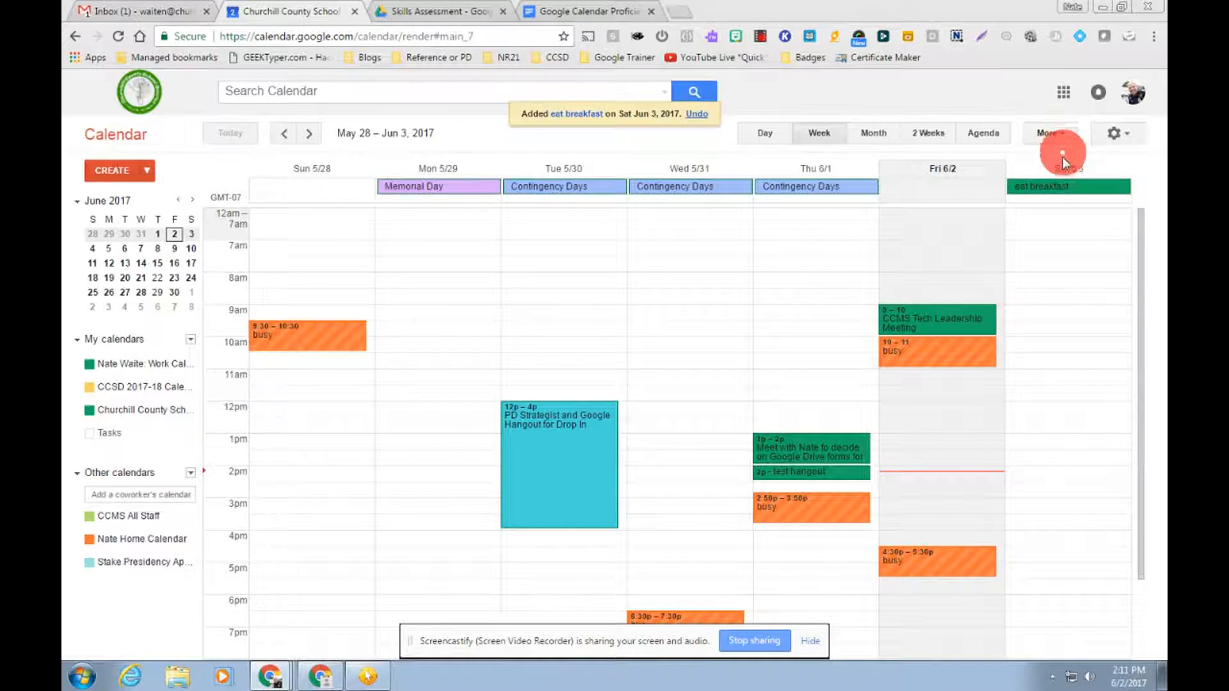
{"action": "left_click_drag", "start_coordinate": [1032, 188], "coordinate": [1076, 203]}
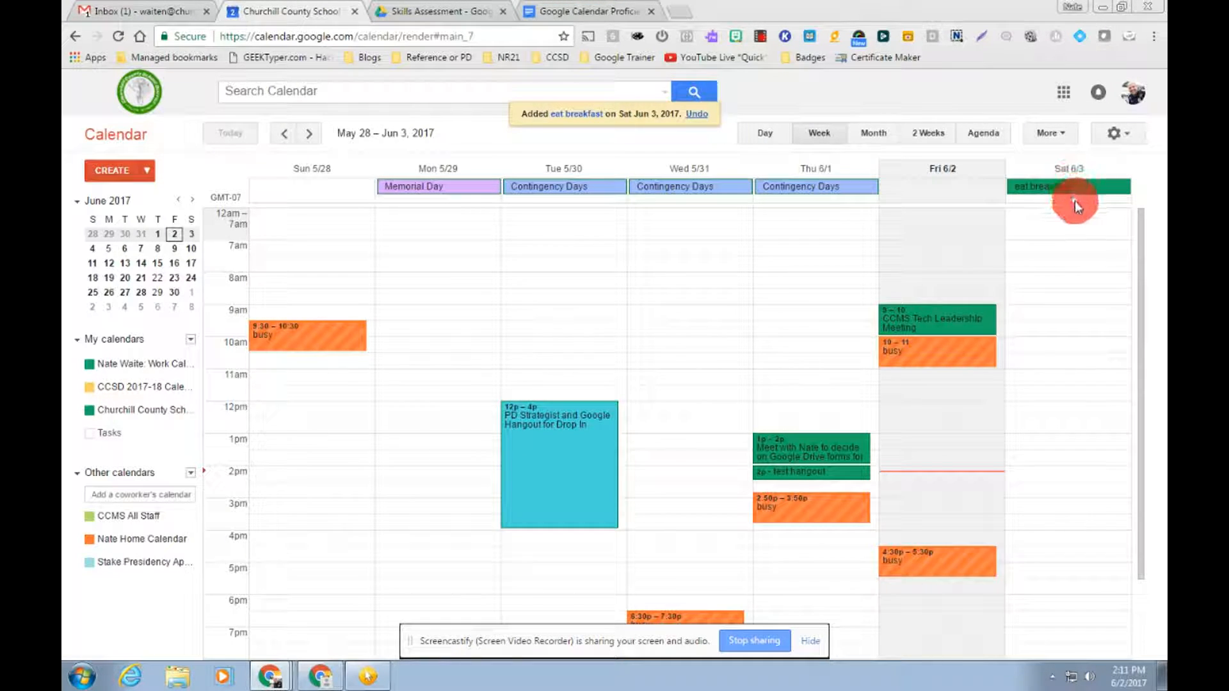
Step: Quick-add a timed event with the text "eat breakfast at 10am saturday"
{"action": "left_click", "coordinate": [147, 171]}
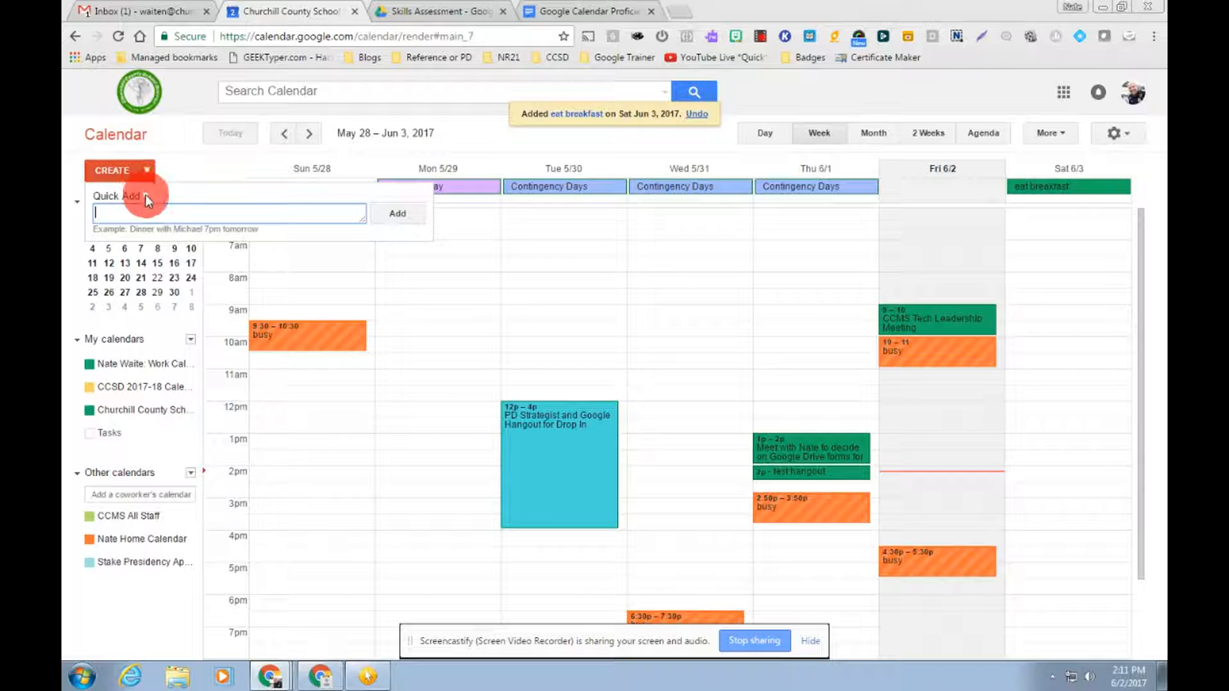
{"action": "type", "text": "eat "}
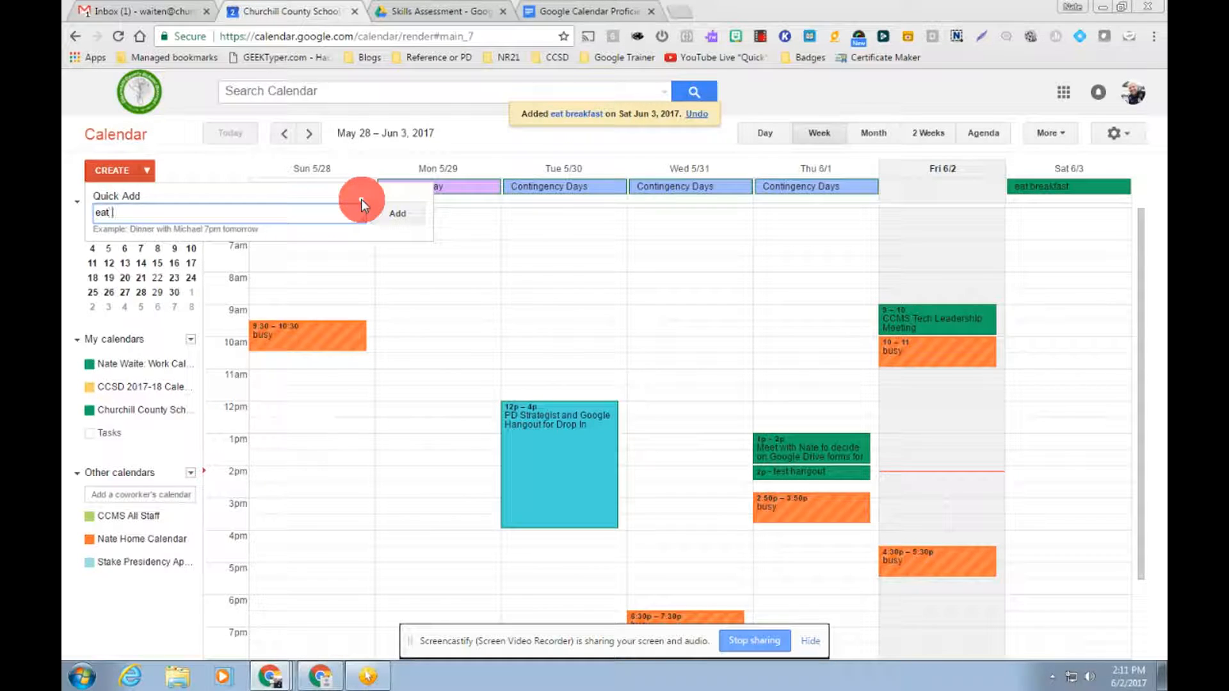
{"action": "type", "text": "breakfast at 10am saturday"}
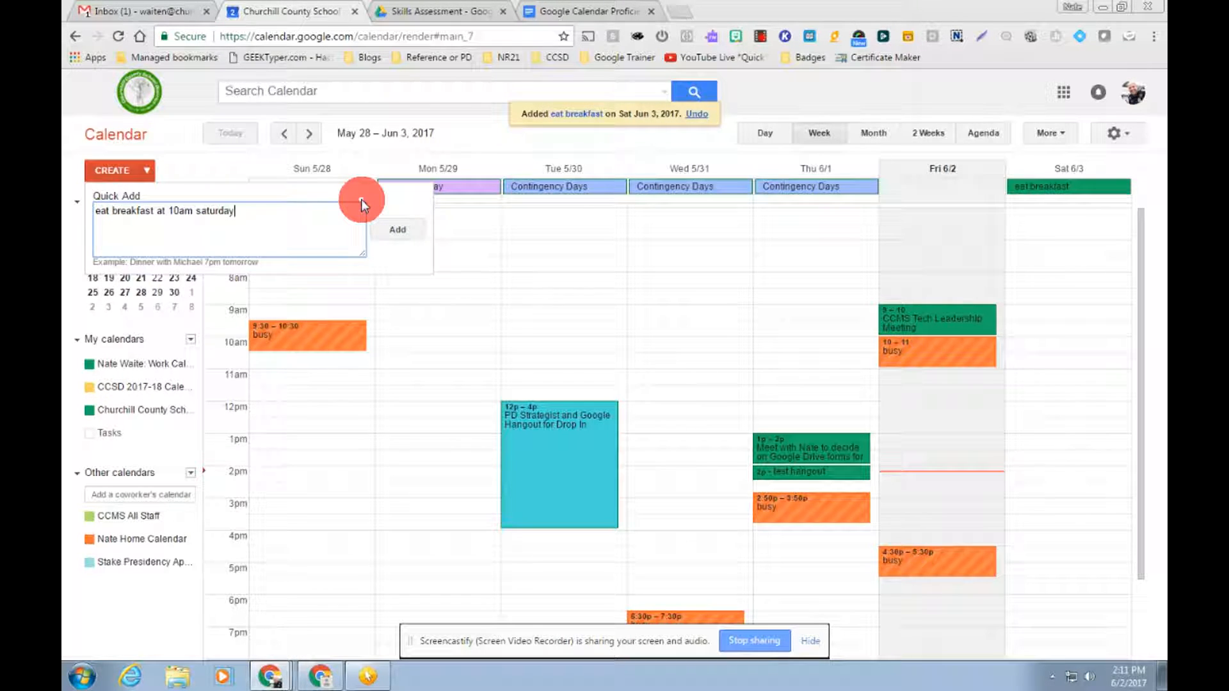
{"action": "key", "text": "Return"}
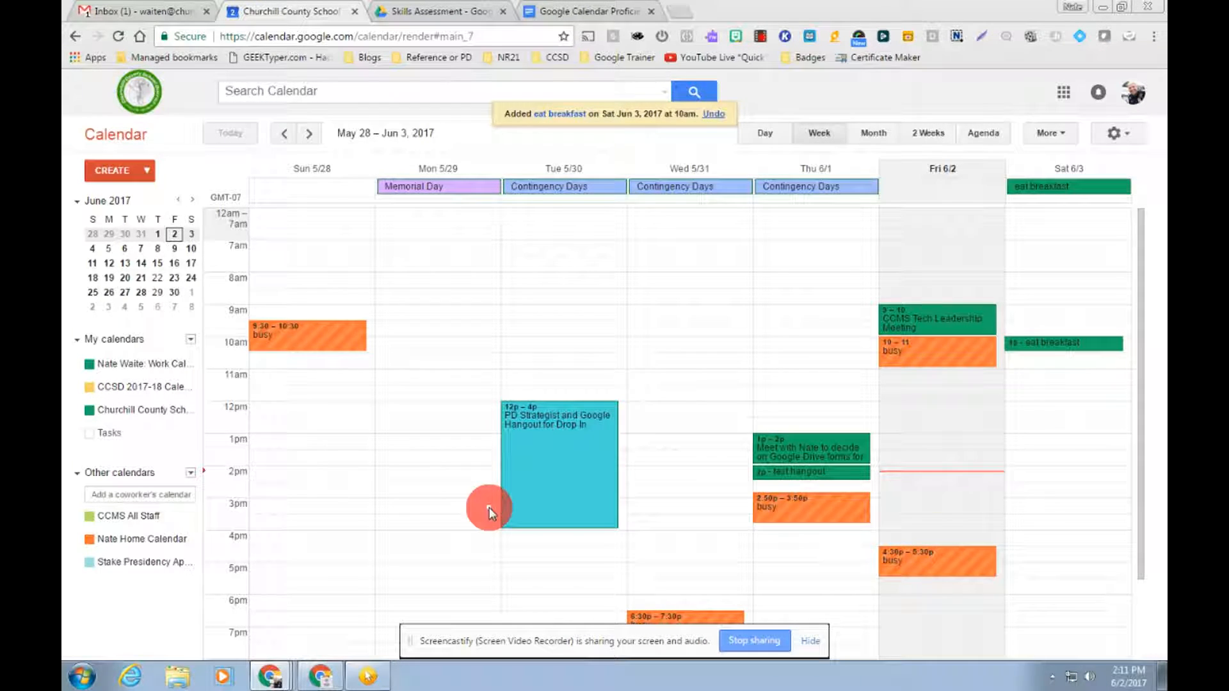
Step: Create a new detailed calendar event titled "eat at taco bell"
{"action": "left_click", "coordinate": [106, 172]}
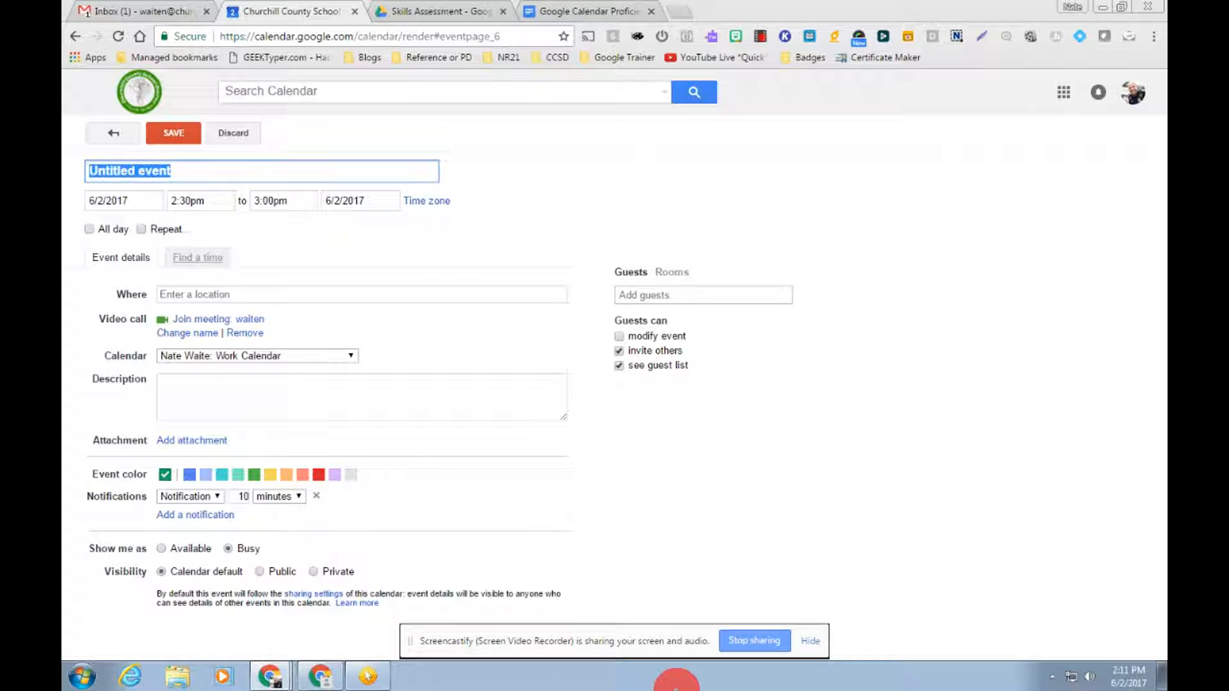
{"action": "type", "text": "eat a"}
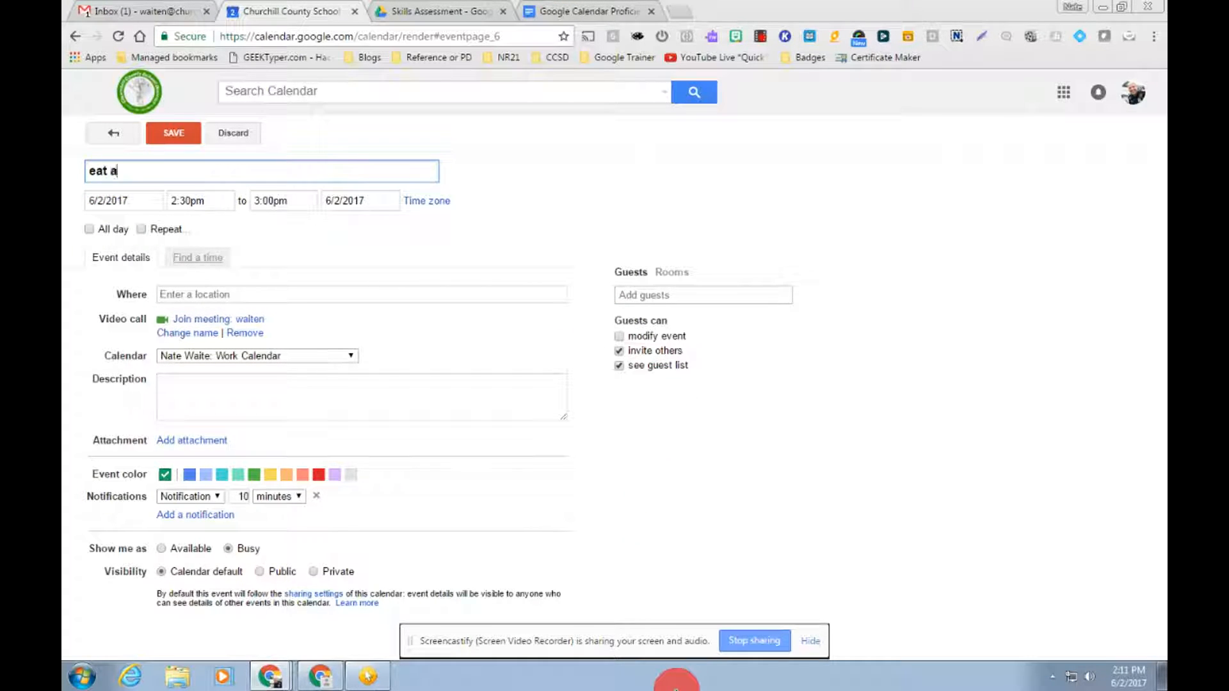
{"action": "type", "text": "t taco bell"}
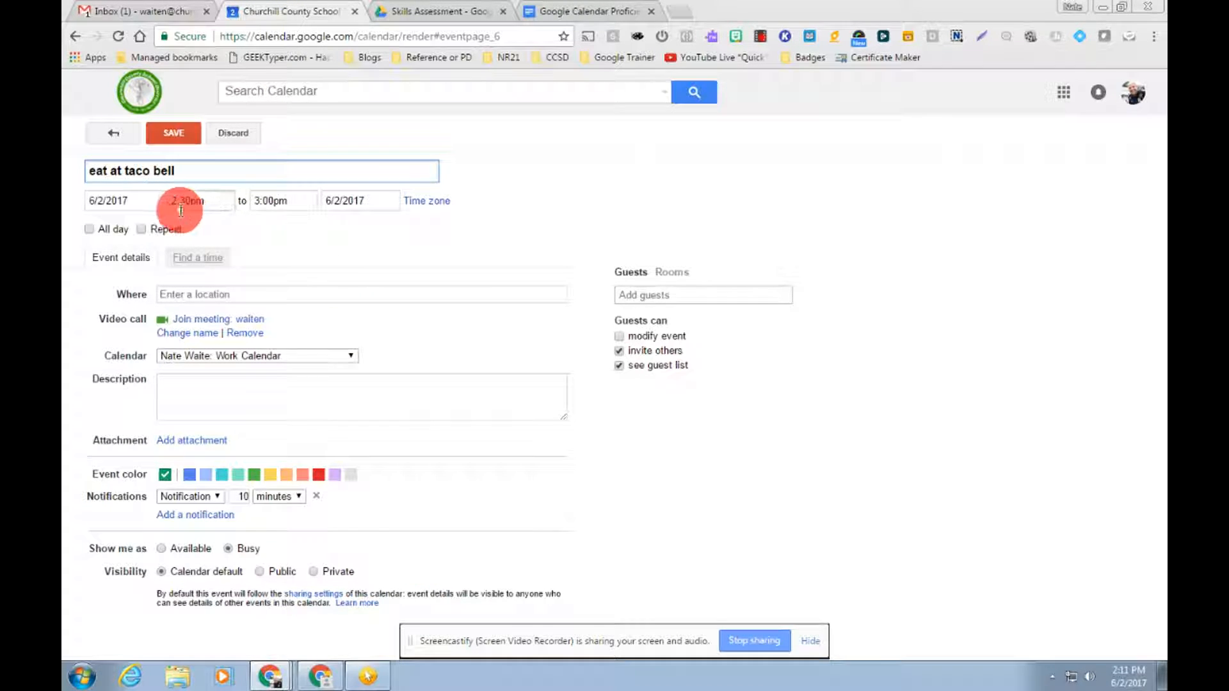
Step: Set the event's date to 6/3/2017 and its end time to 4:00pm
{"action": "left_click", "coordinate": [106, 201]}
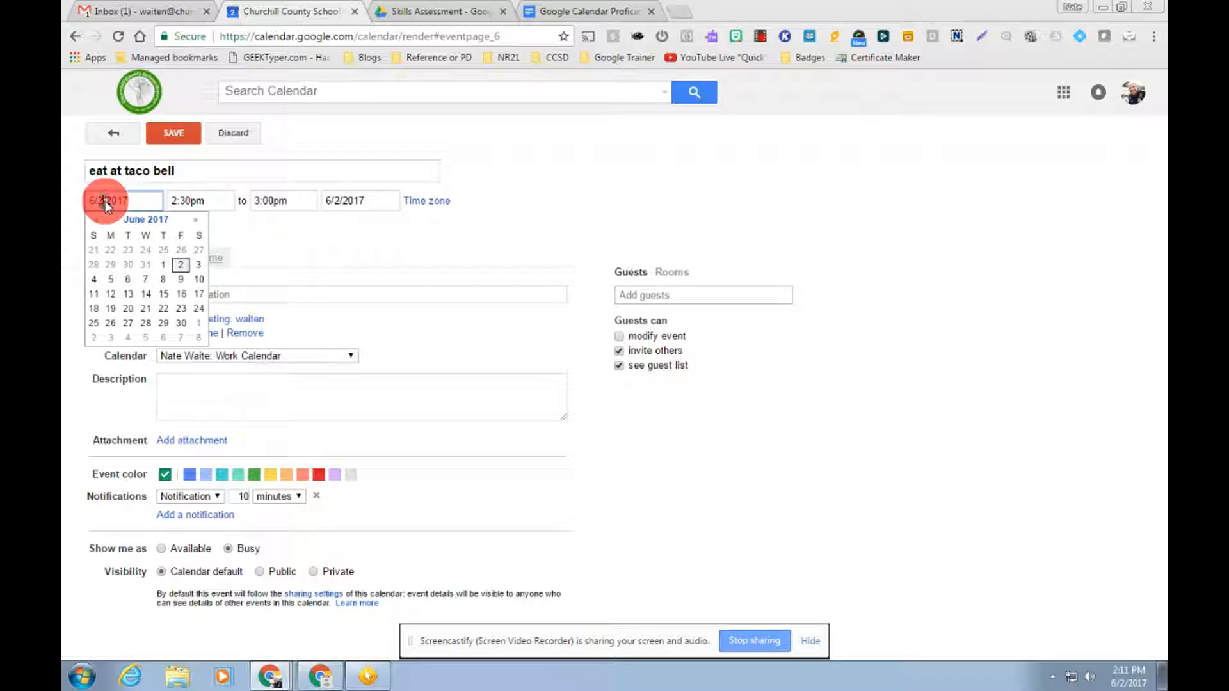
{"action": "left_click", "coordinate": [199, 265]}
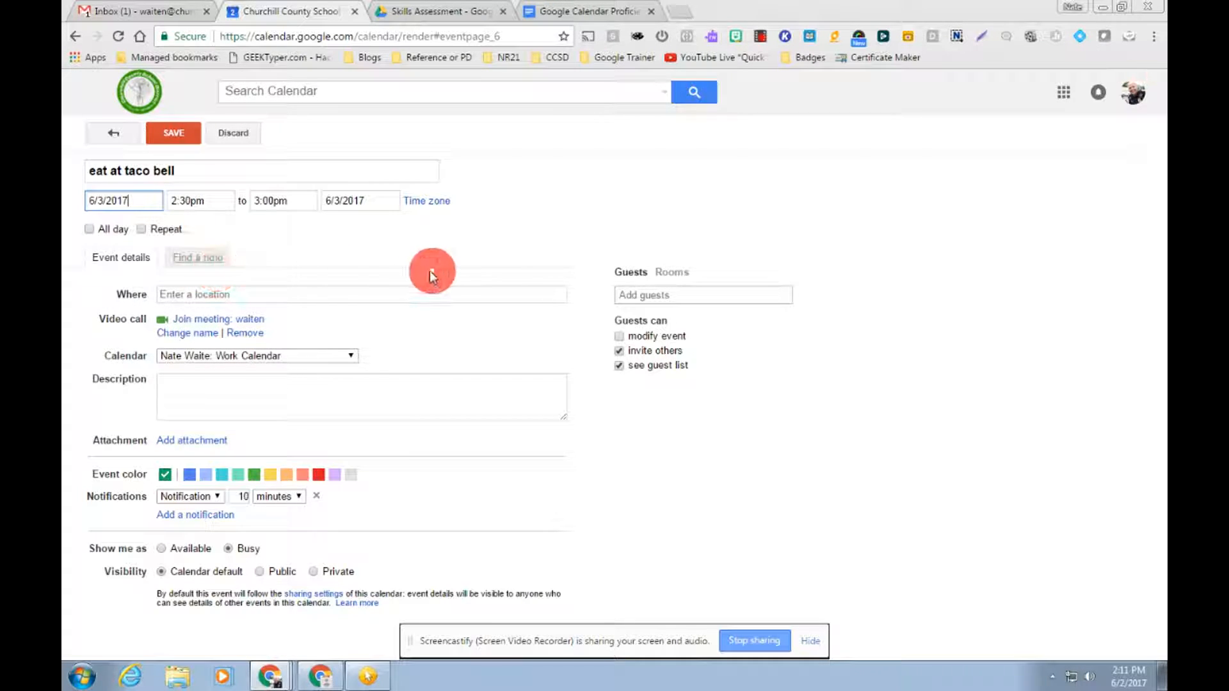
{"action": "left_click", "coordinate": [191, 202]}
{"action": "left_click", "coordinate": [256, 204]}
{"action": "left_click", "coordinate": [282, 271]}
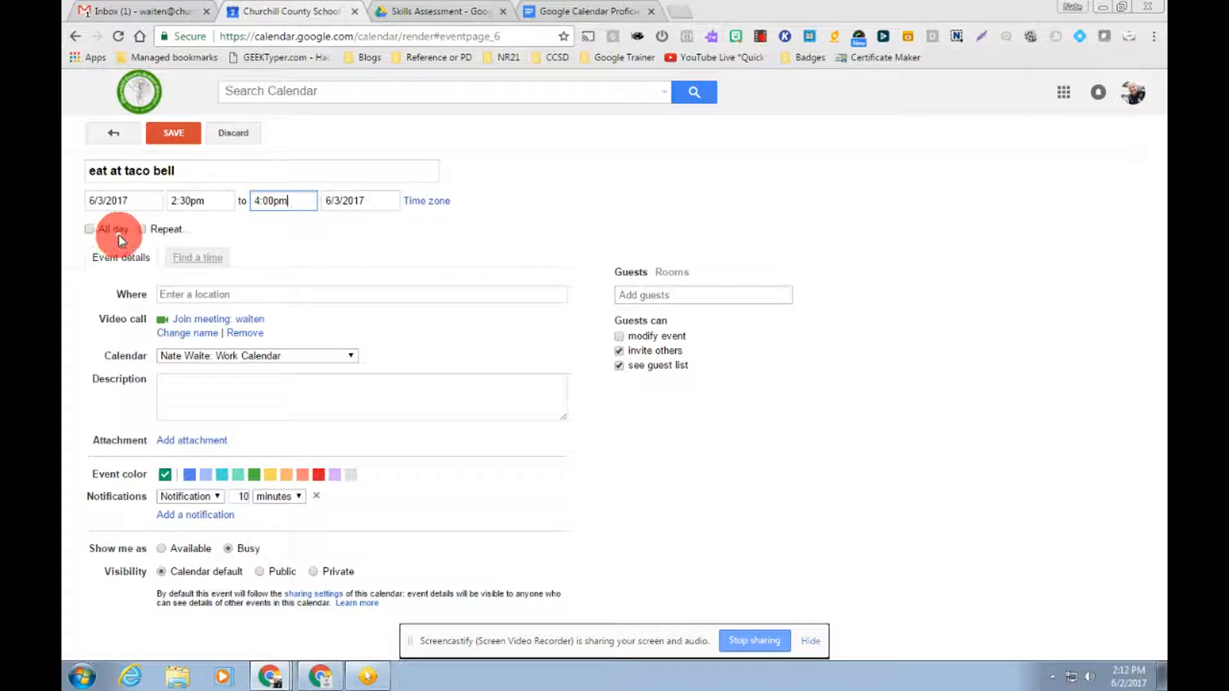
{"action": "left_click", "coordinate": [141, 229]}
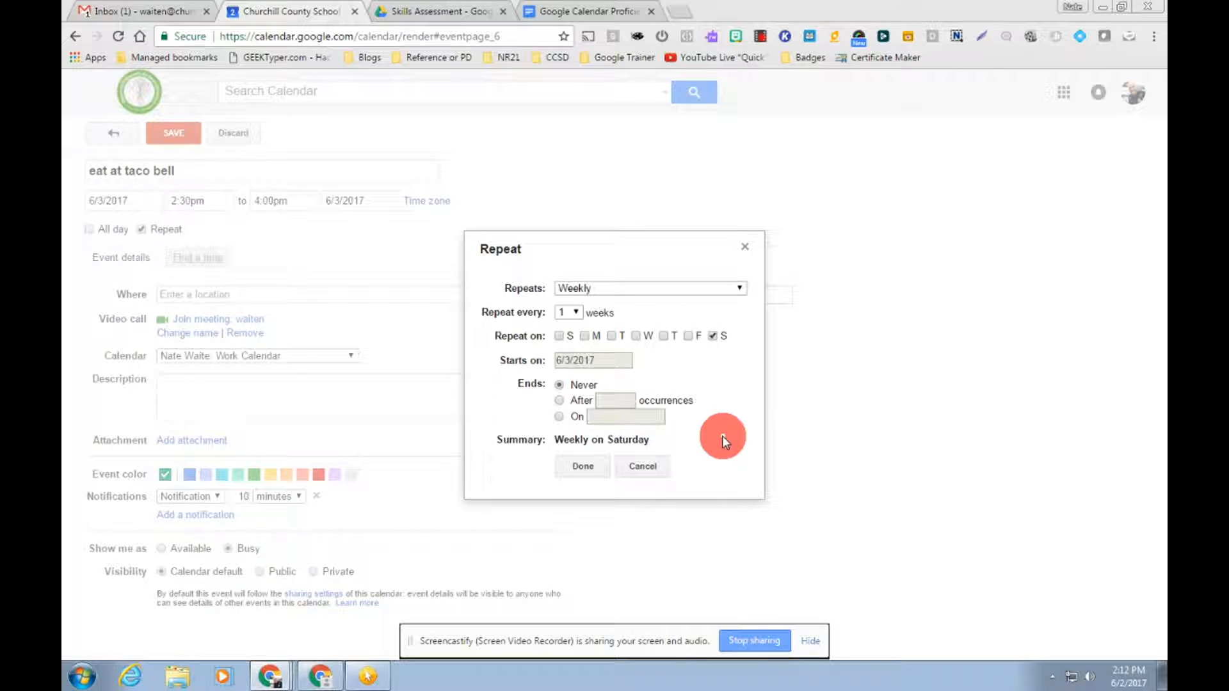
{"action": "left_click", "coordinate": [662, 286]}
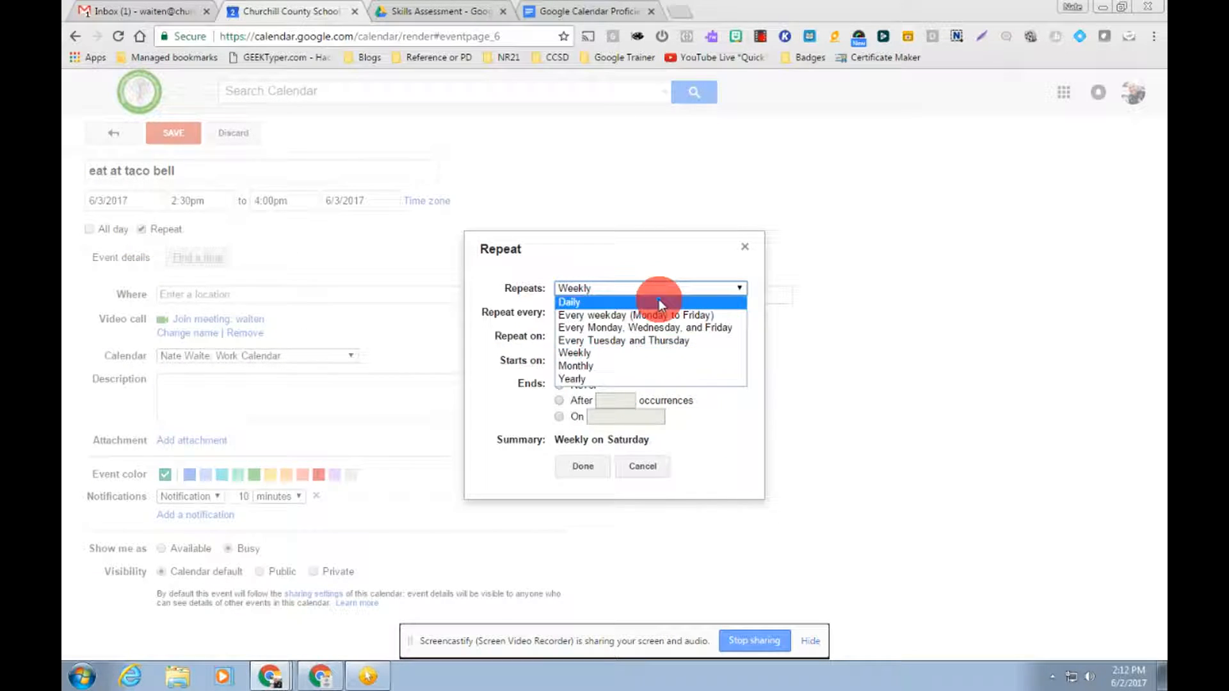
{"action": "left_click", "coordinate": [659, 296]}
{"action": "left_click", "coordinate": [578, 310]}
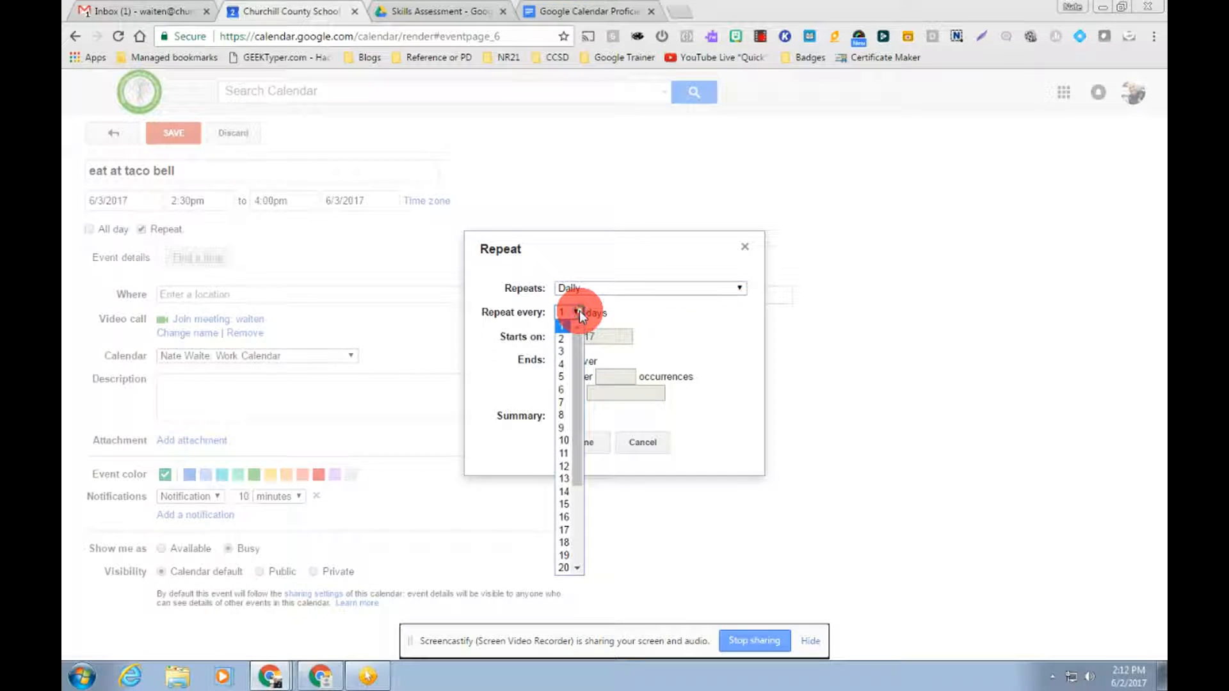
{"action": "left_click", "coordinate": [578, 309]}
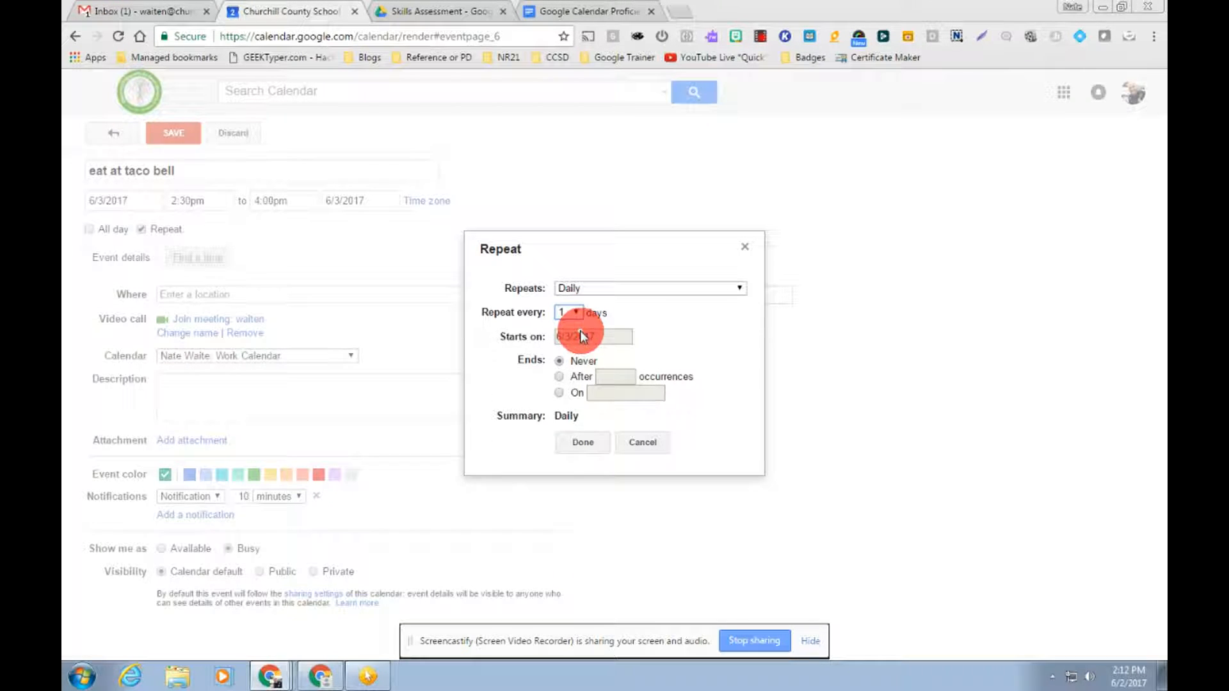
{"action": "left_click", "coordinate": [560, 377]}
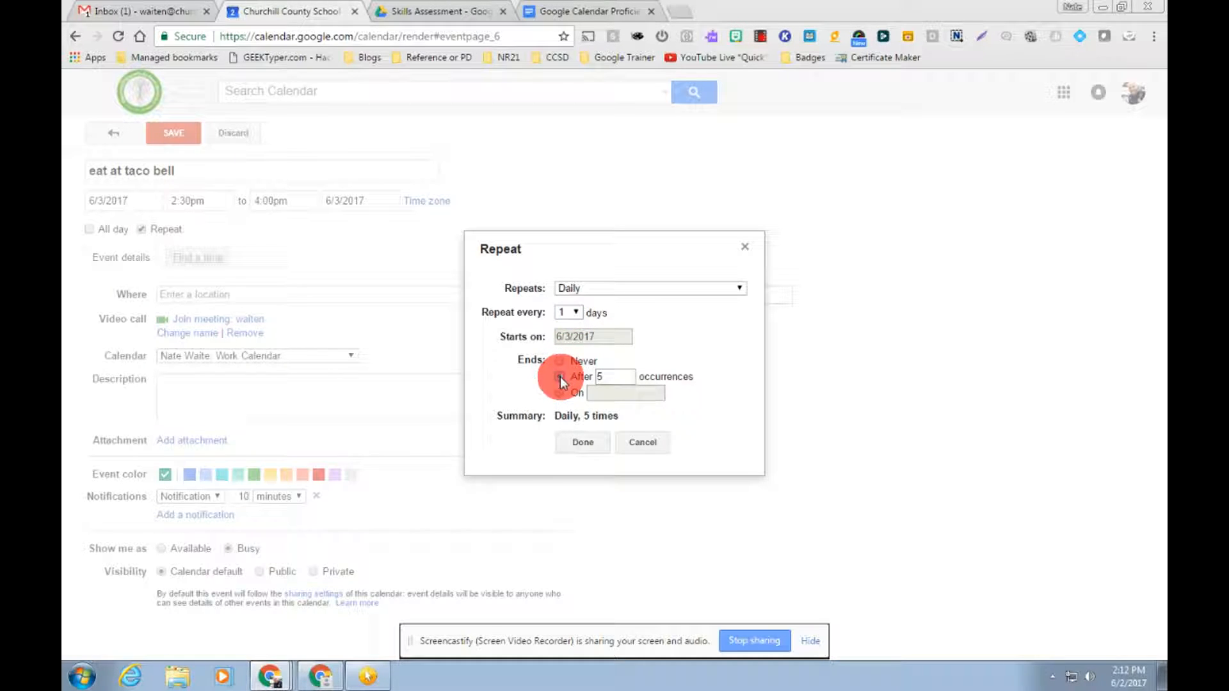
{"action": "left_click", "coordinate": [563, 393]}
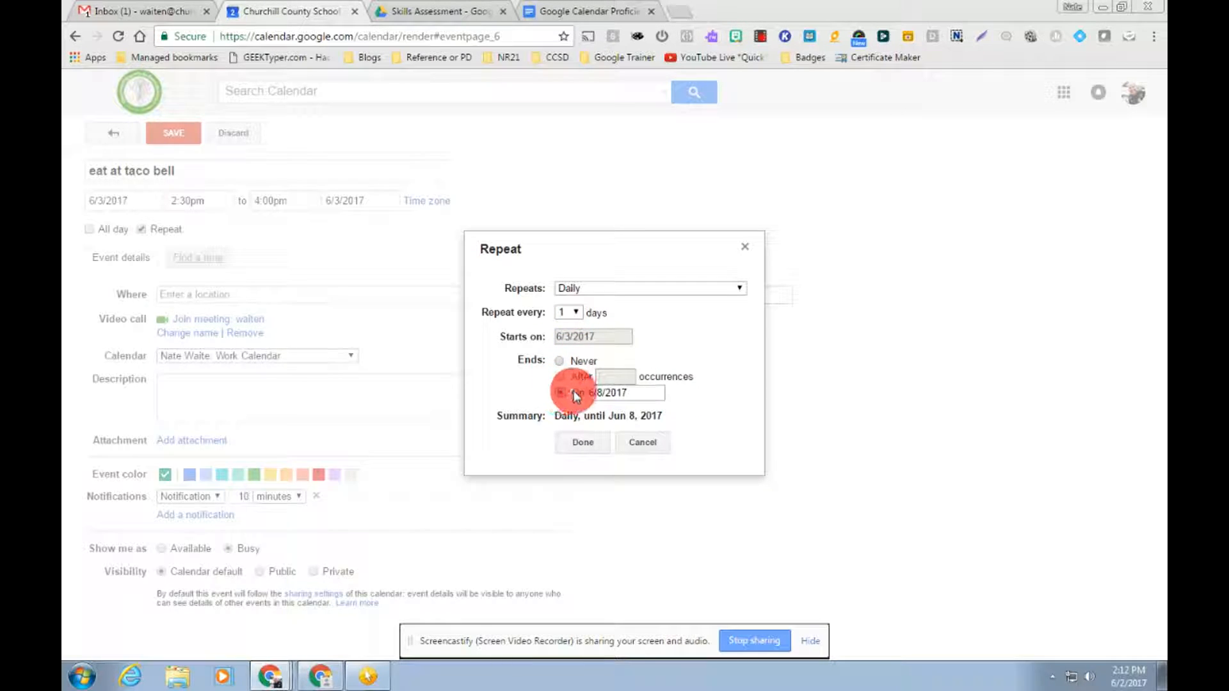
{"action": "left_click", "coordinate": [560, 362]}
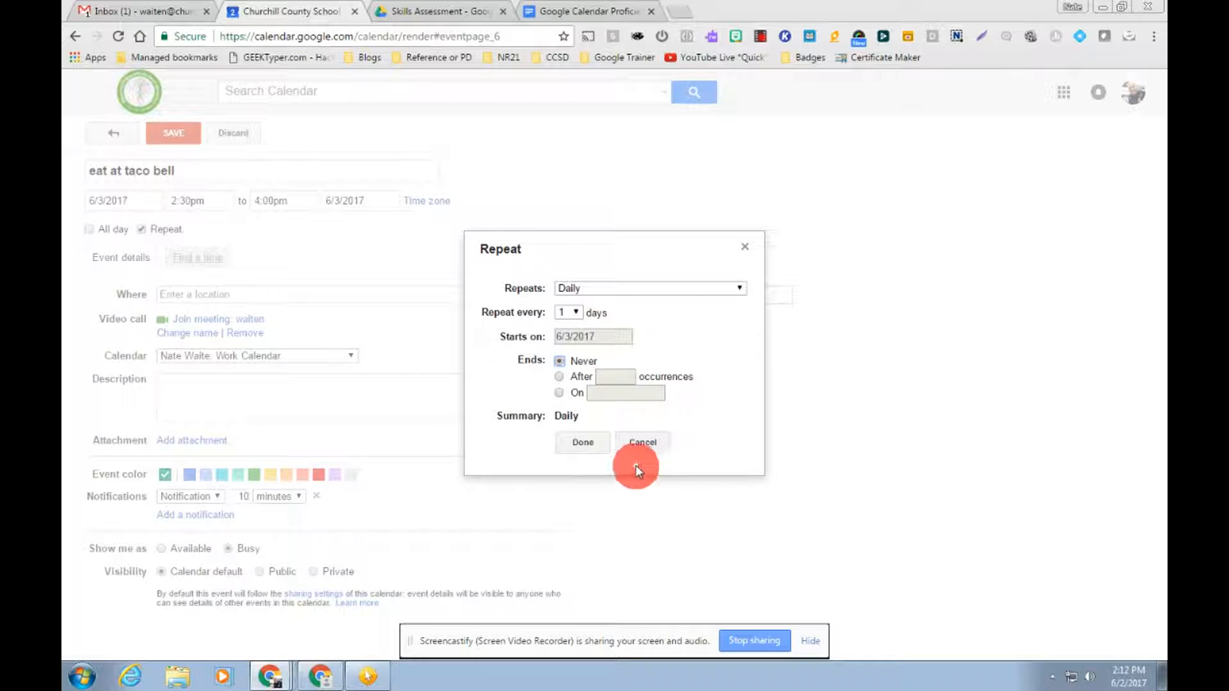
{"action": "left_click", "coordinate": [664, 450]}
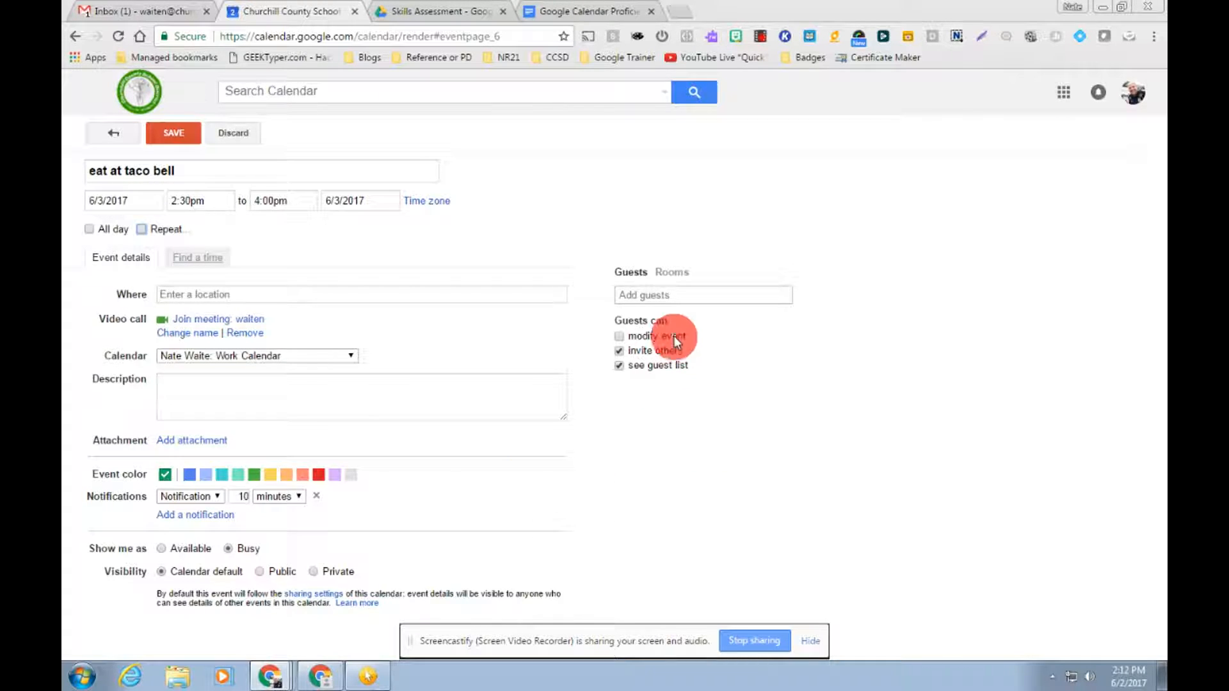
Step: Add a colleague from the suggested contacts as a guest of the taco bell event
{"action": "left_click", "coordinate": [675, 294]}
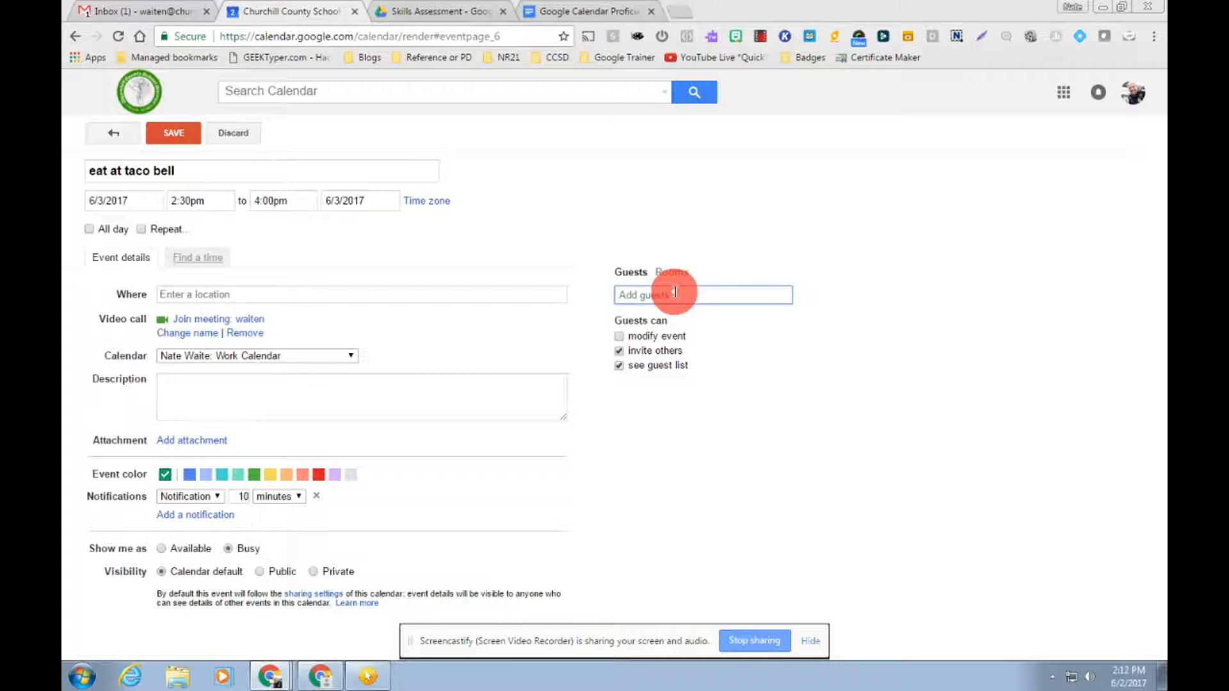
{"action": "type", "text": "w"}
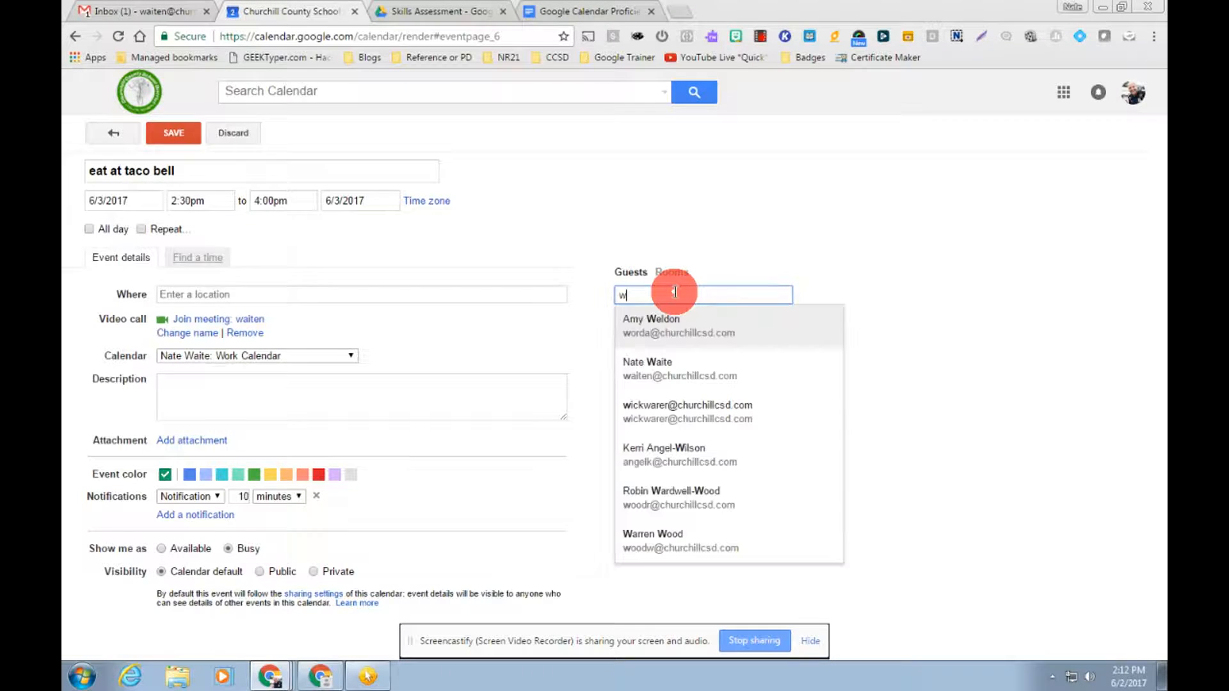
{"action": "type", "text": "ord"}
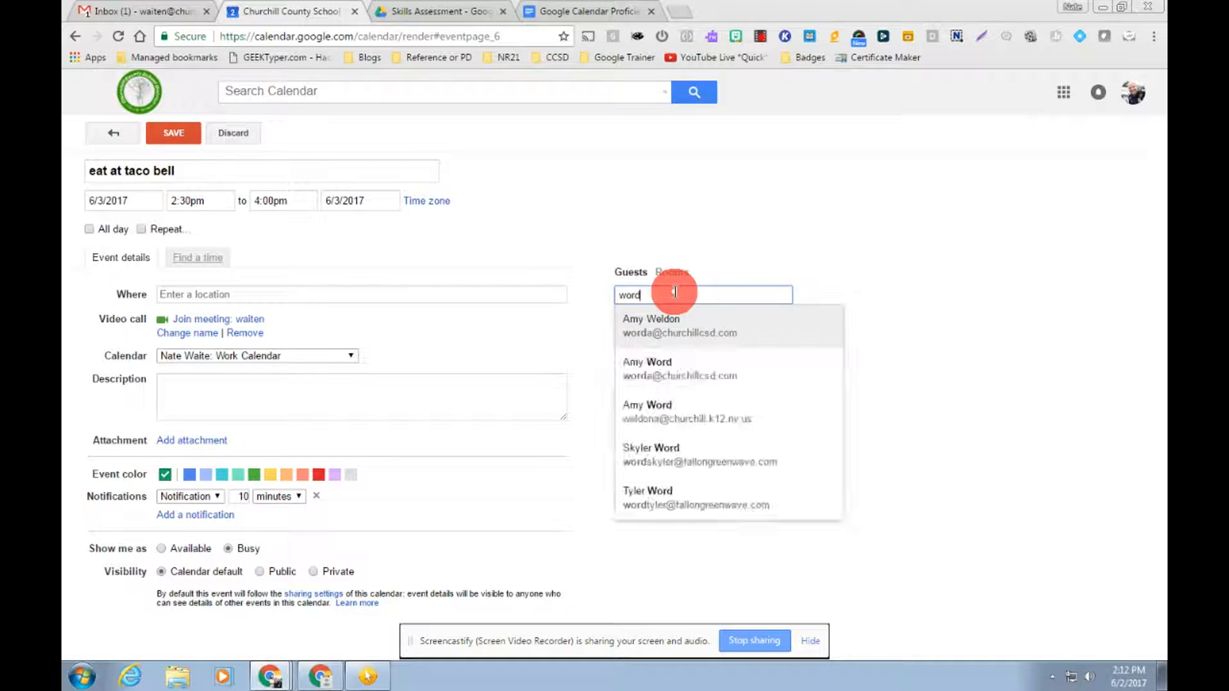
{"action": "key", "text": "Return"}
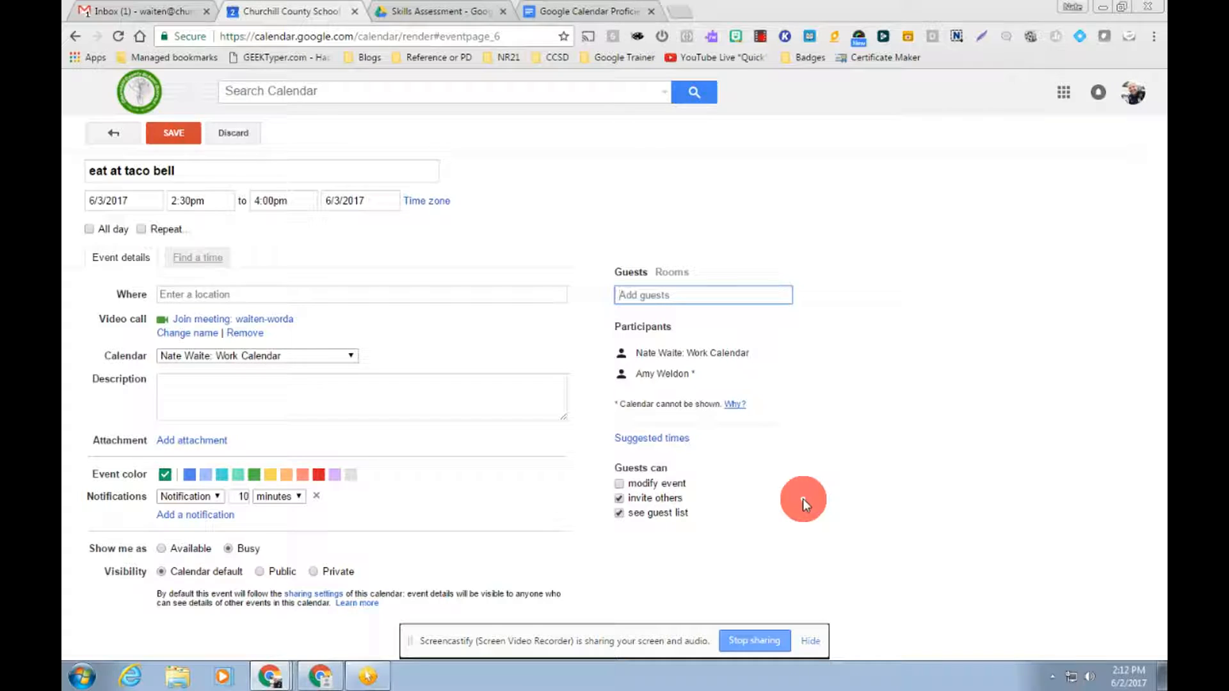
{"action": "mouse_move", "coordinate": [787, 382]}
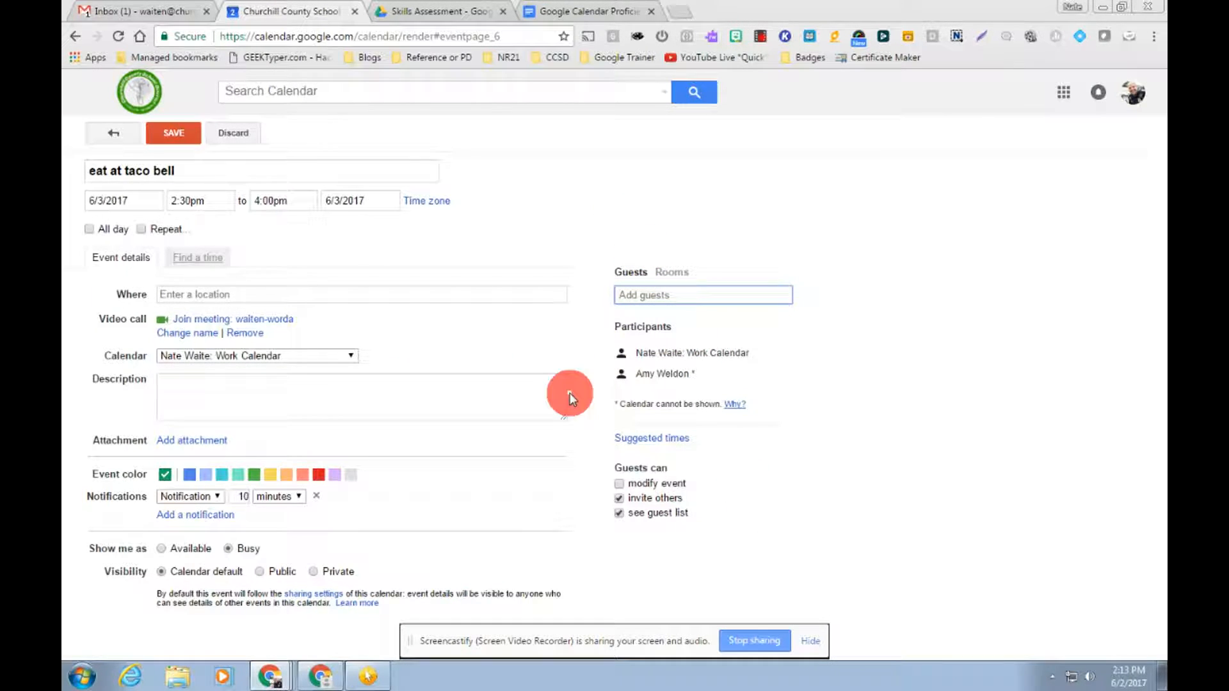
Step: Look at the event's description field and its Google Drive attachment picker without attaching a file
{"action": "left_click", "coordinate": [224, 391]}
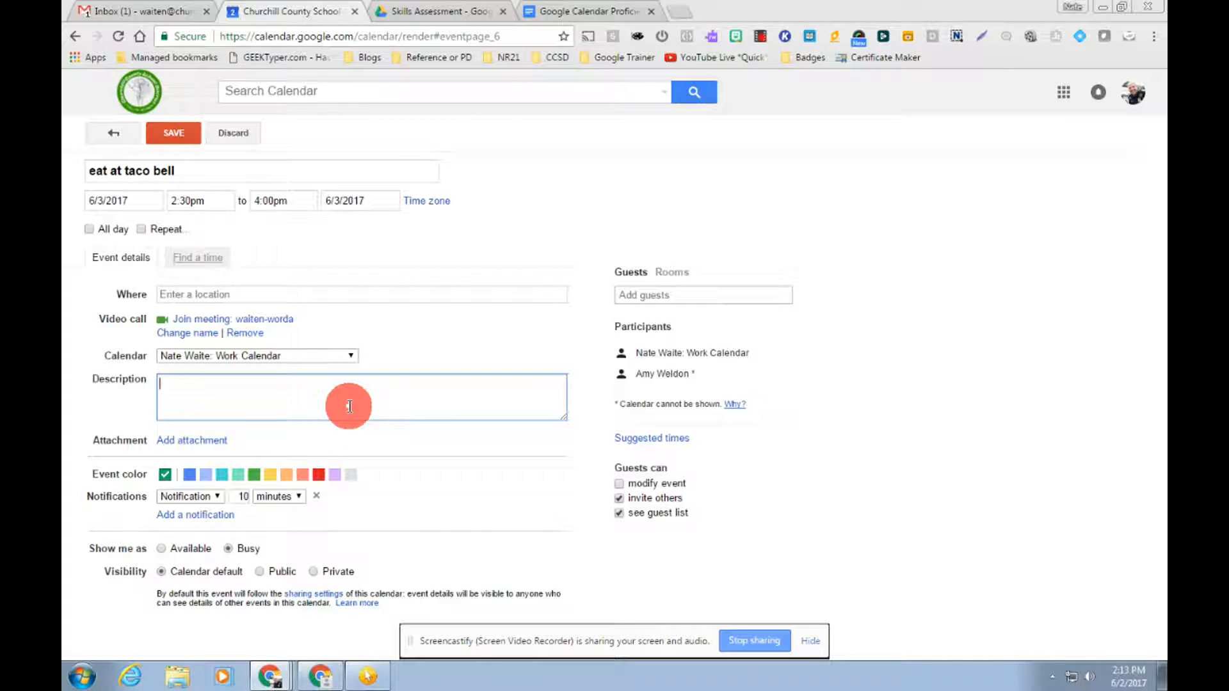
{"action": "left_click", "coordinate": [205, 440]}
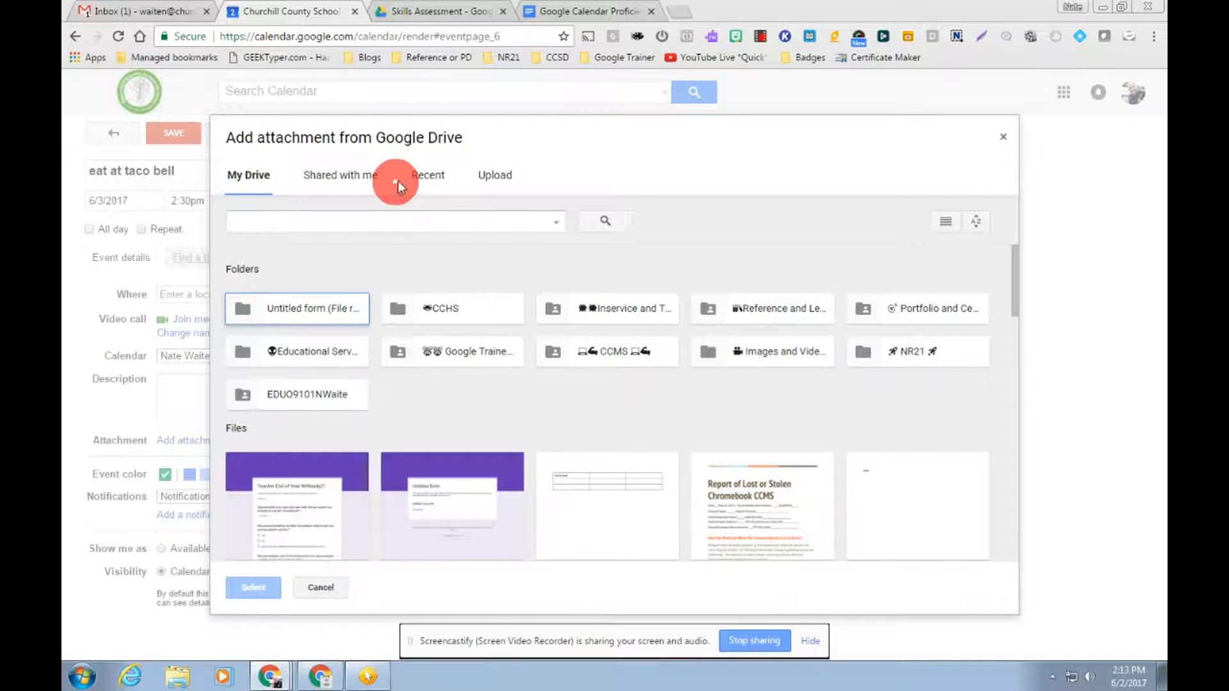
{"action": "left_click", "coordinate": [1004, 137]}
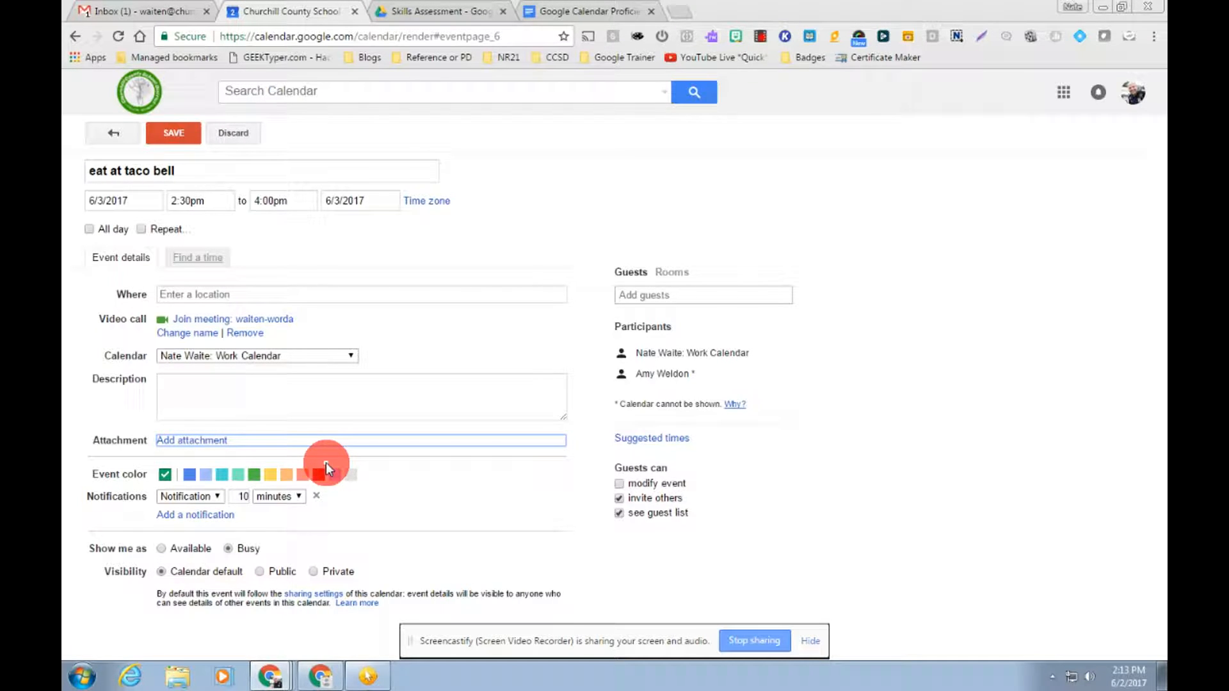
Step: Set the taco bell event's notification to an email 10 hours before and add a second notification
{"action": "left_click", "coordinate": [196, 498]}
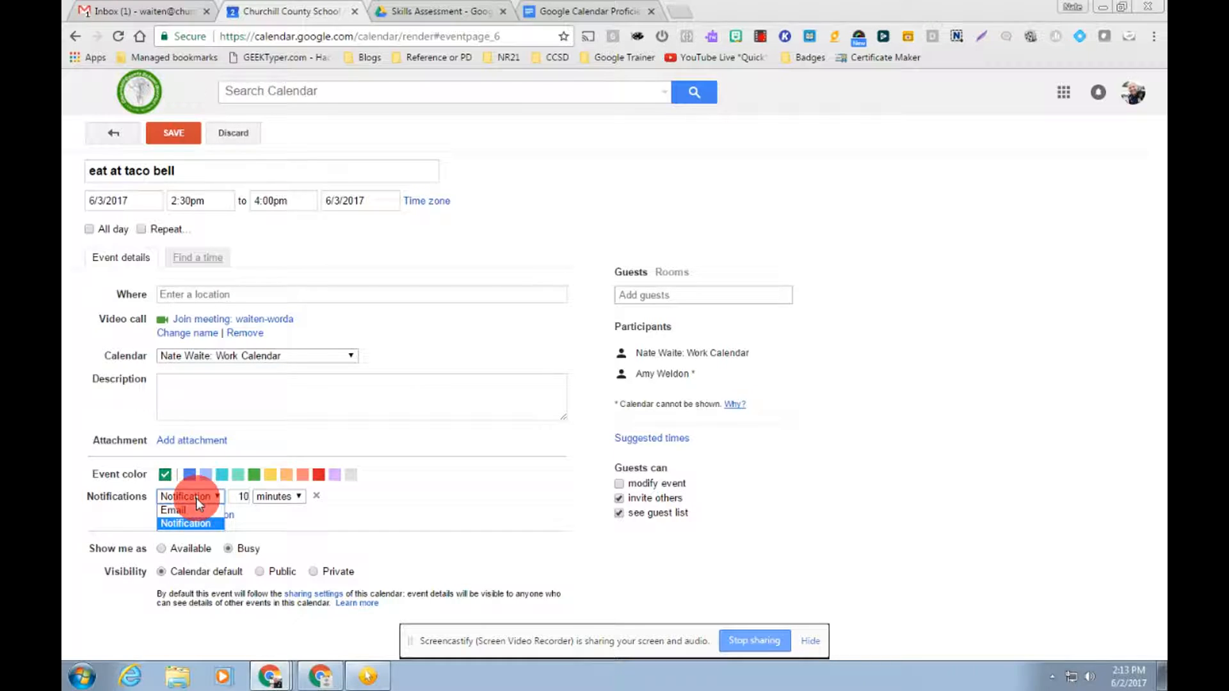
{"action": "left_click", "coordinate": [206, 508]}
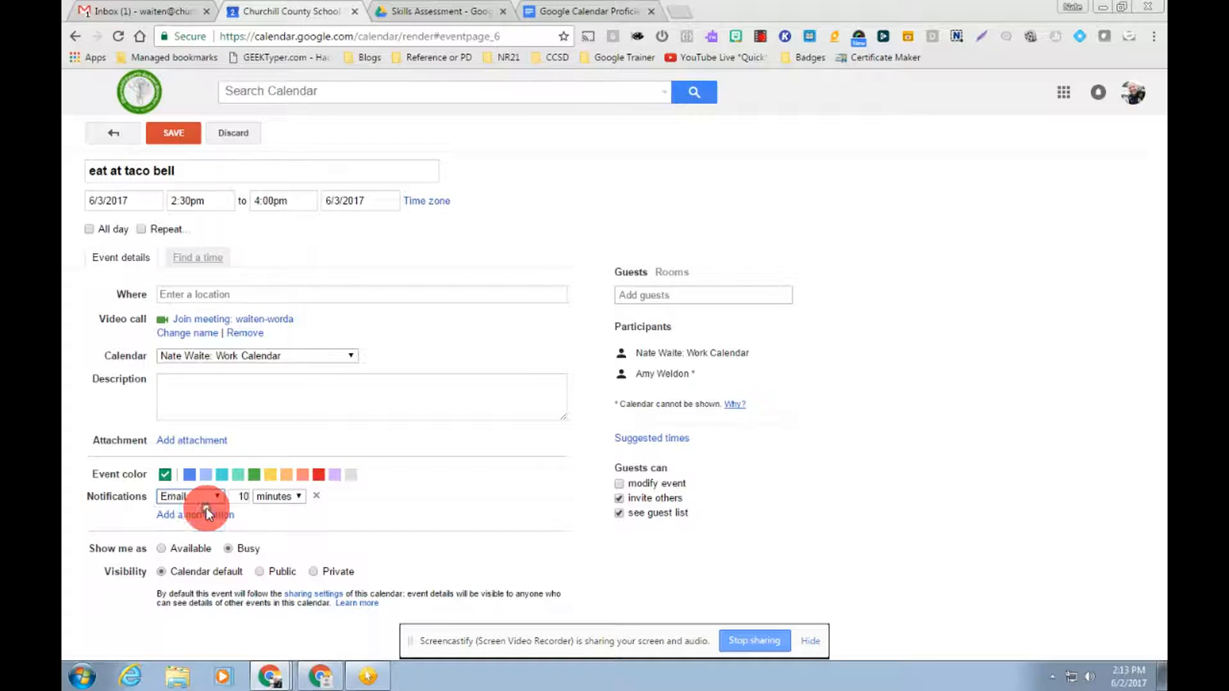
{"action": "left_click", "coordinate": [286, 498]}
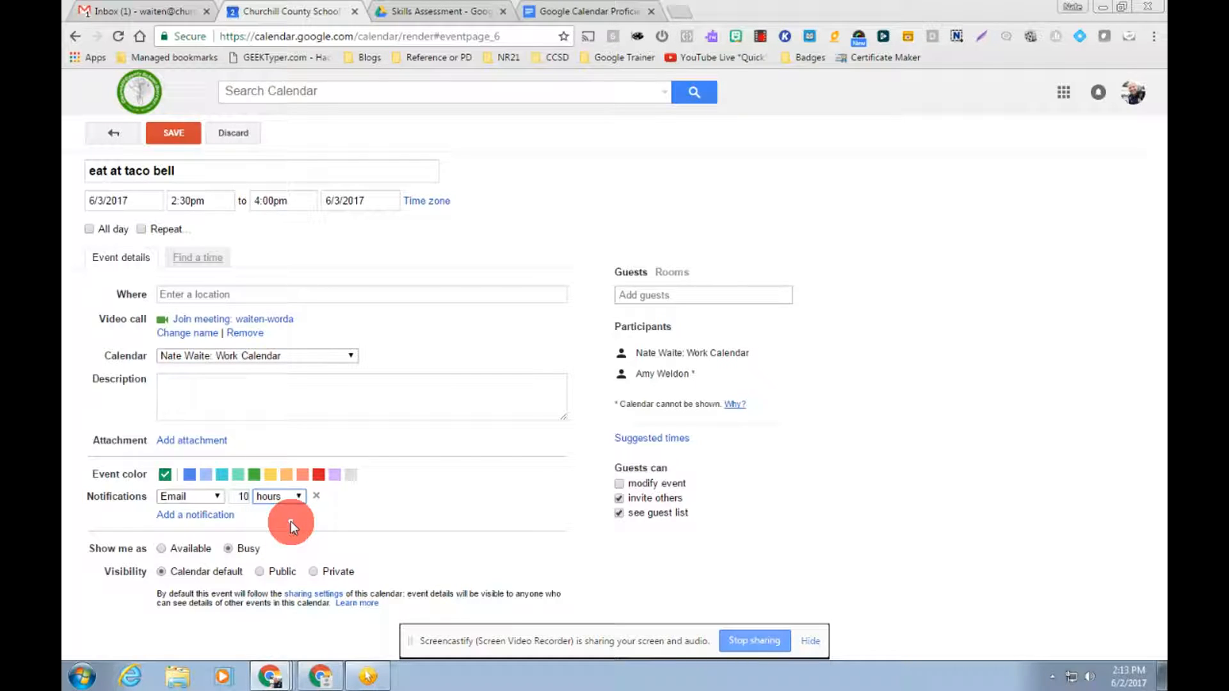
{"action": "left_click", "coordinate": [298, 497]}
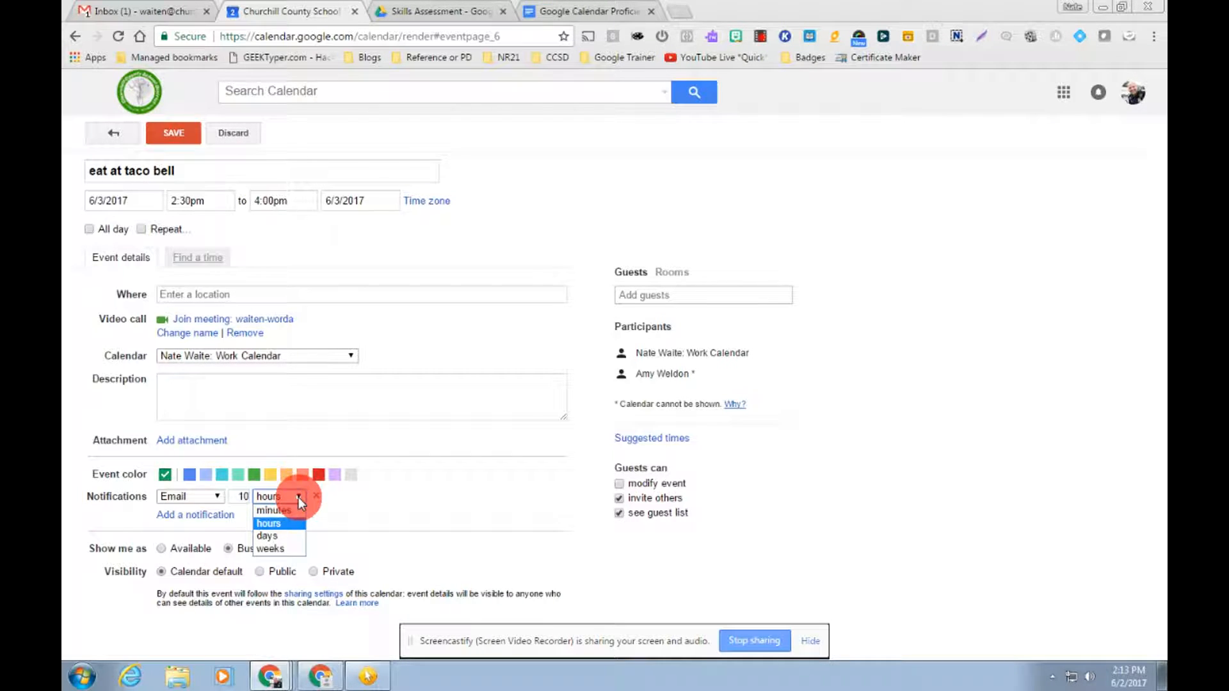
{"action": "left_click", "coordinate": [220, 517]}
{"action": "left_click", "coordinate": [221, 515]}
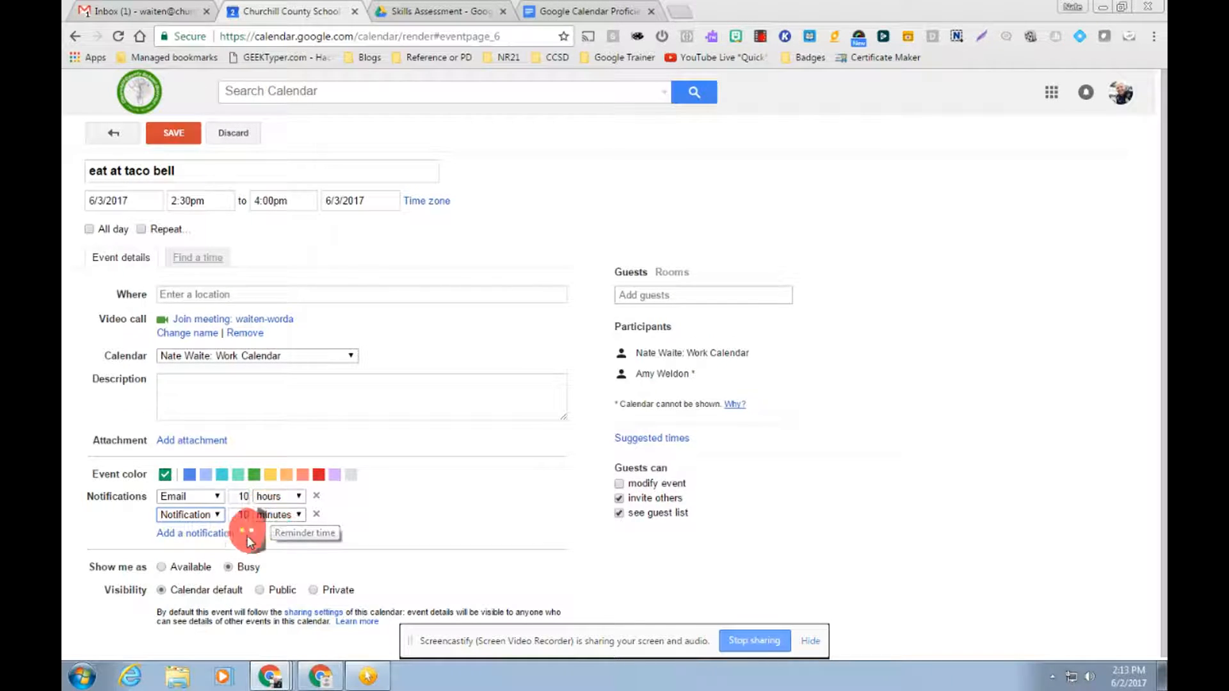
Step: Remove both notifications from the taco bell event and discard the event without saving
{"action": "left_click", "coordinate": [320, 517]}
{"action": "left_click", "coordinate": [317, 495]}
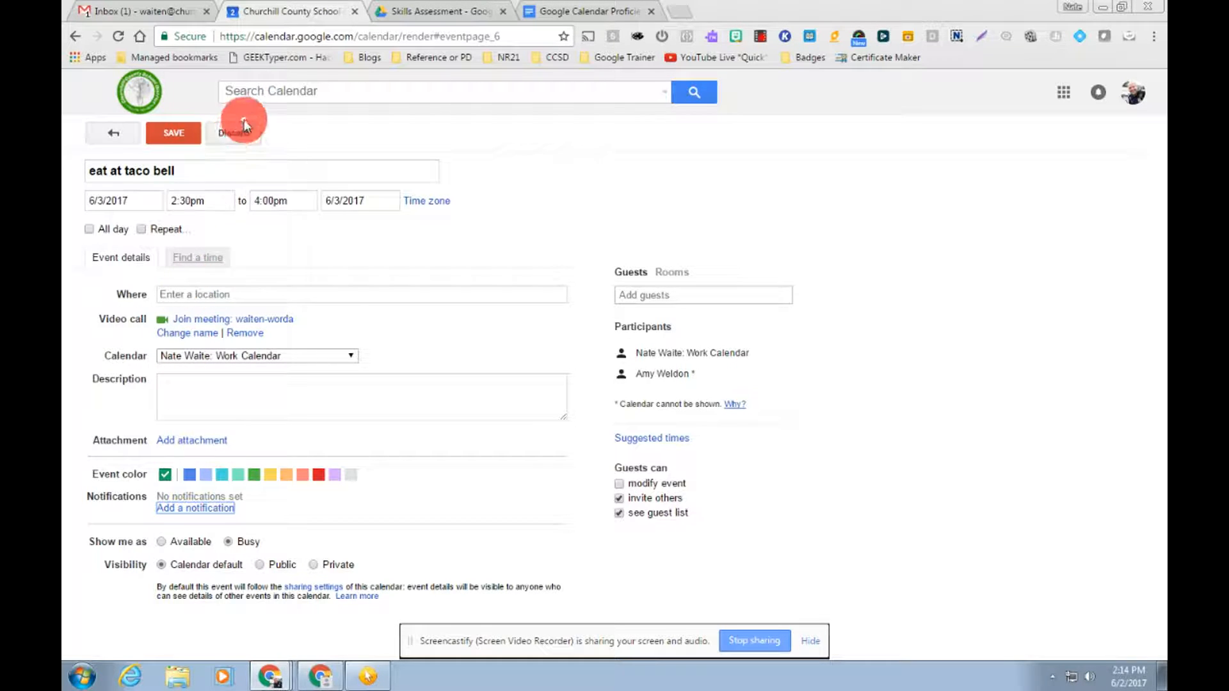
{"action": "left_click", "coordinate": [245, 142]}
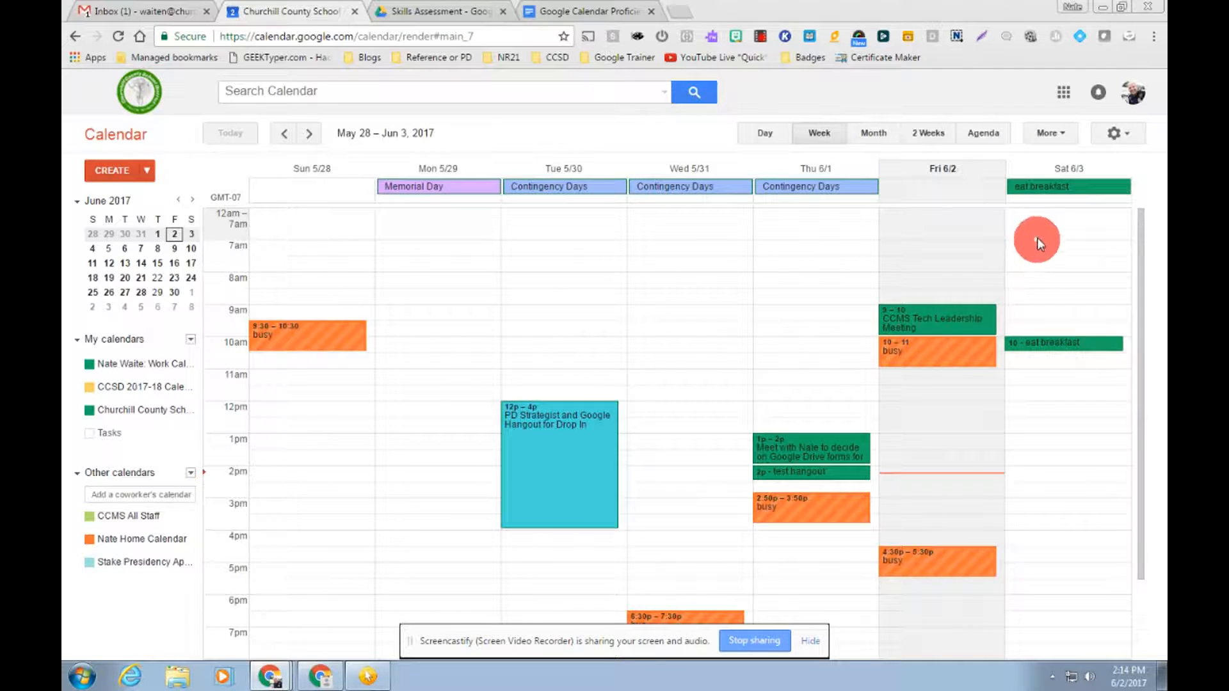
Step: Look at the editing page of the 10:00am "eat breakfast" event on Saturday 6/3 and return without changes
{"action": "left_click", "coordinate": [1056, 346]}
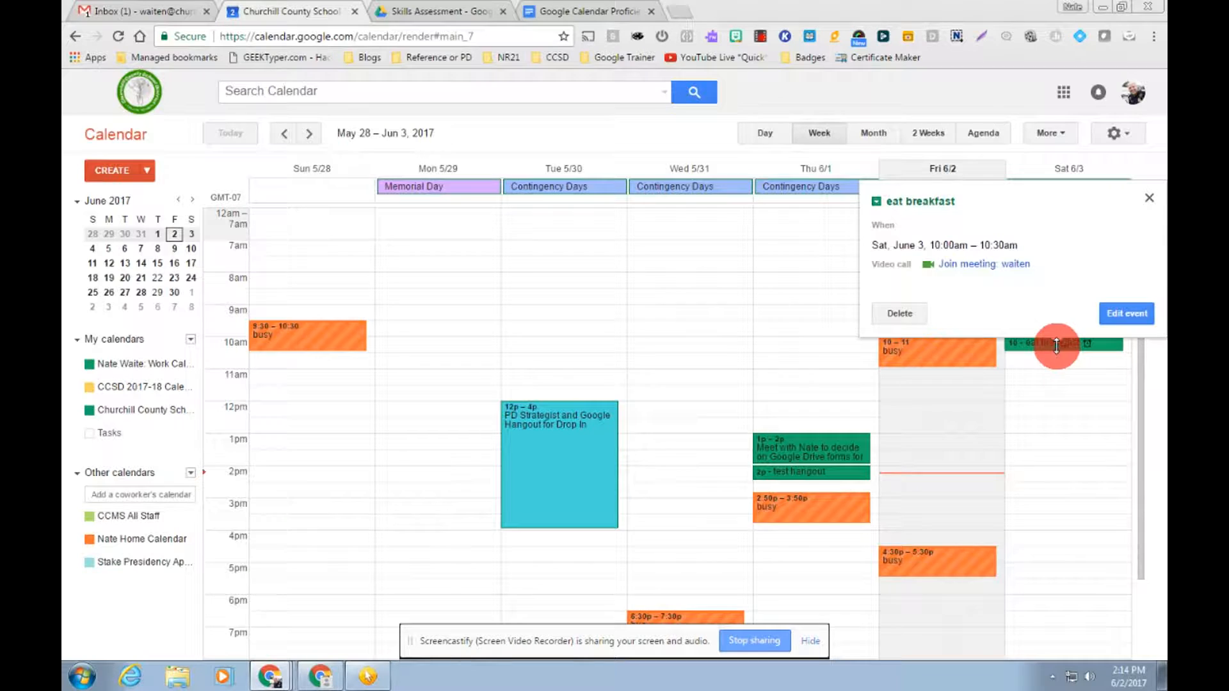
{"action": "left_click", "coordinate": [1119, 315]}
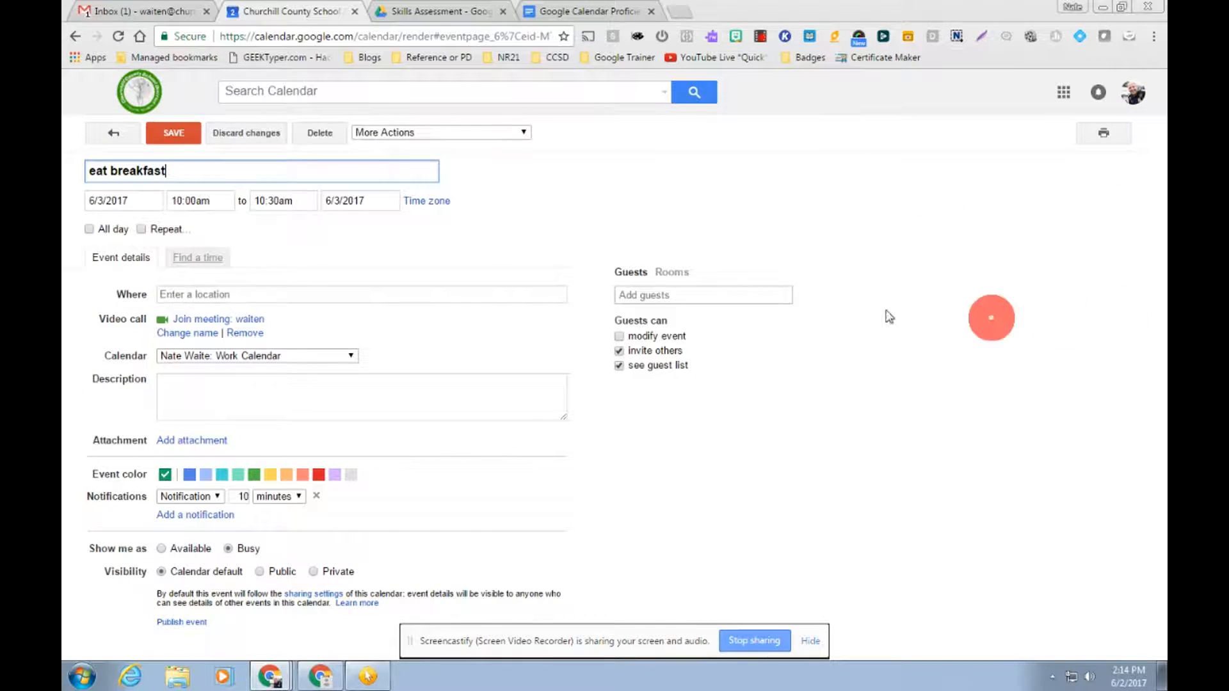
{"action": "left_click", "coordinate": [114, 132]}
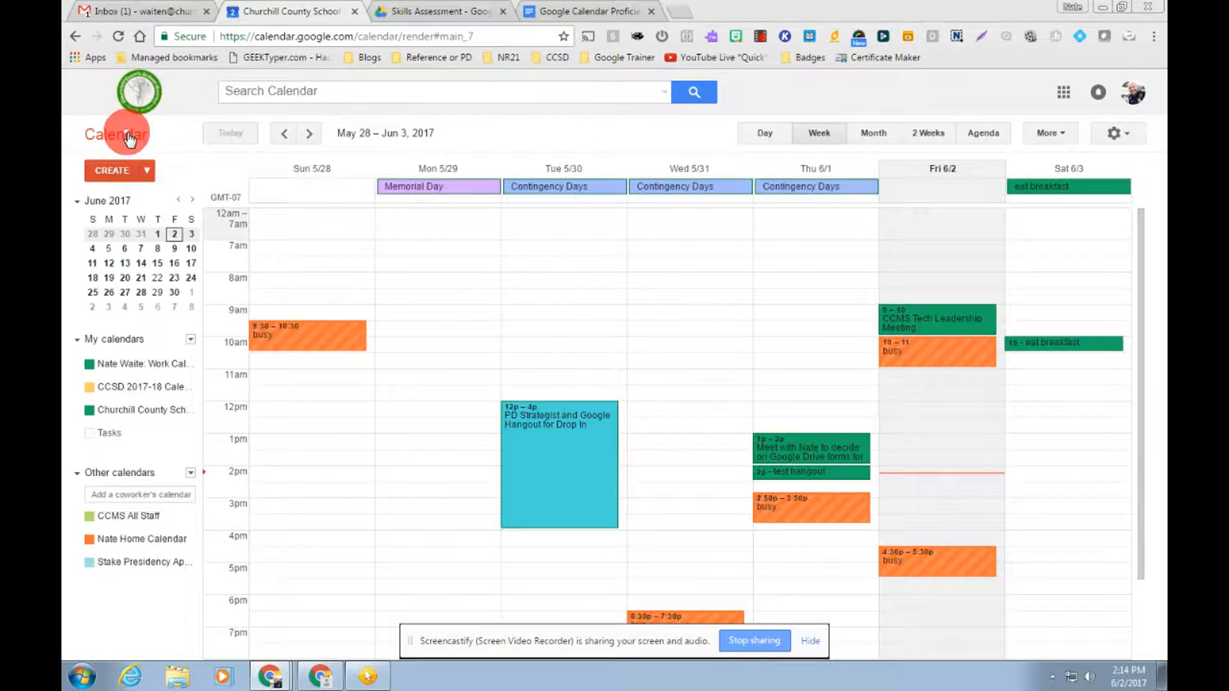
Step: Move the timed "eat breakfast" event from Saturday to Wednesday 5/31 and extend it to run 10:00am to 2:30pm
{"action": "left_click", "coordinate": [1018, 346]}
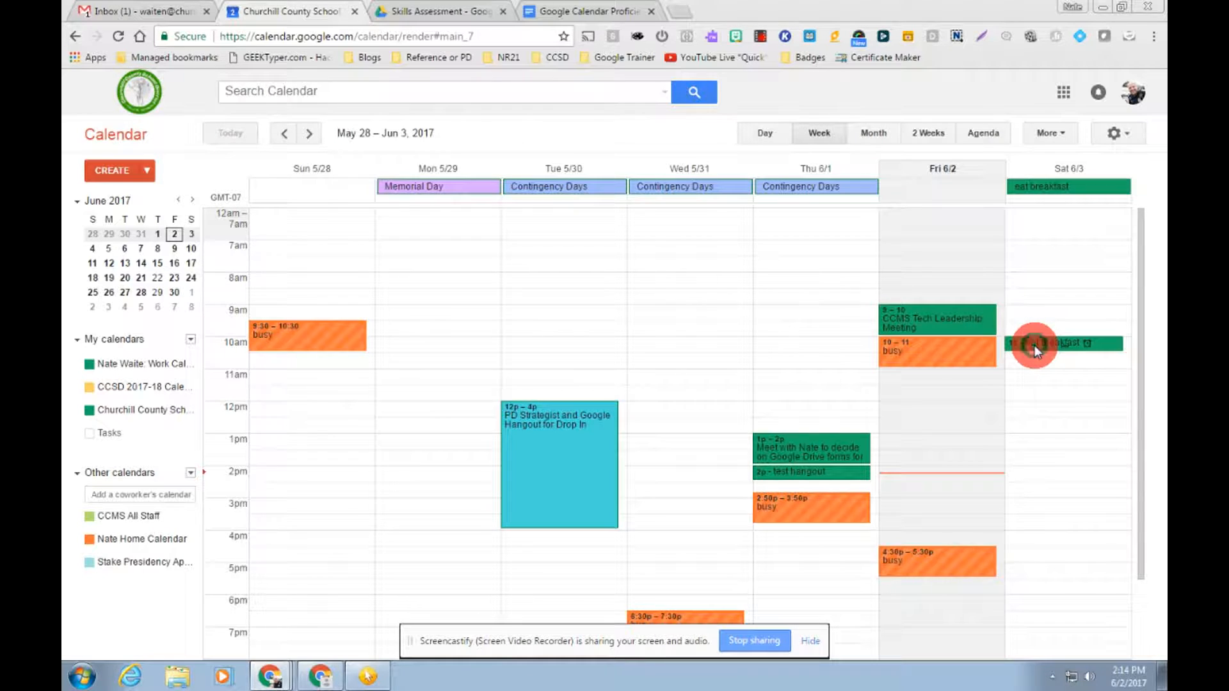
{"action": "left_click_drag", "start_coordinate": [1034, 346], "coordinate": [686, 480]}
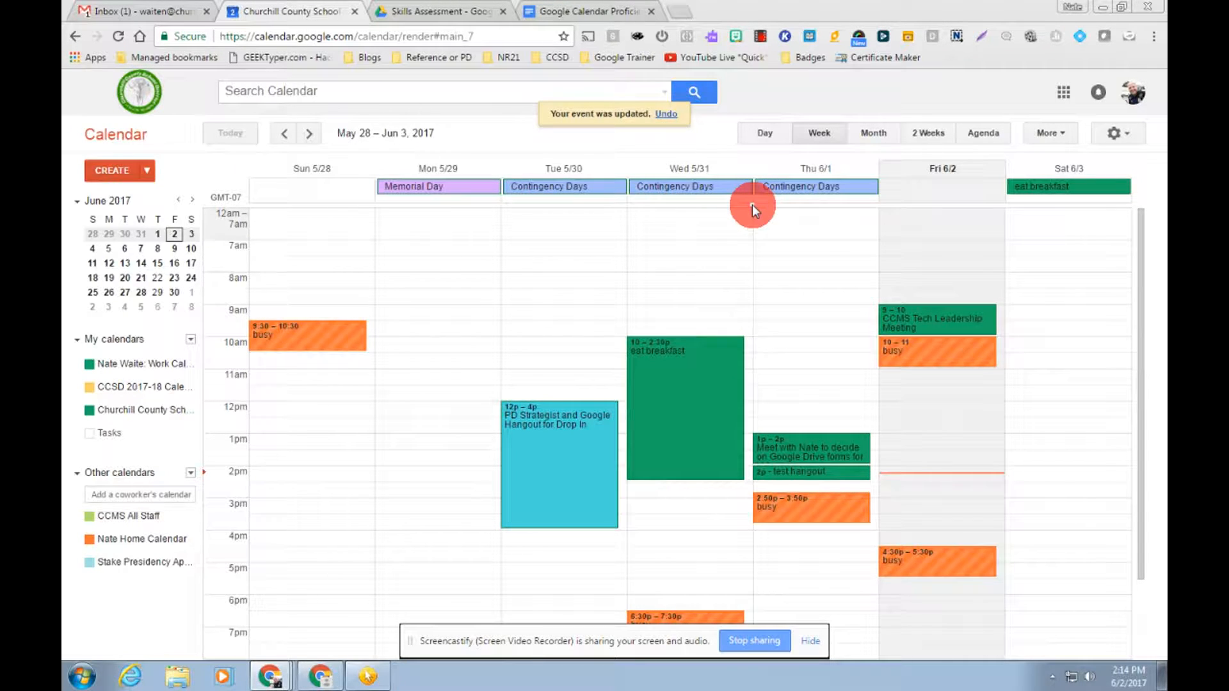
Step: View the calendar in the Day, Week, Month, 2 Weeks and Agenda layouts, check the extra options, and return to Week
{"action": "left_click", "coordinate": [768, 141]}
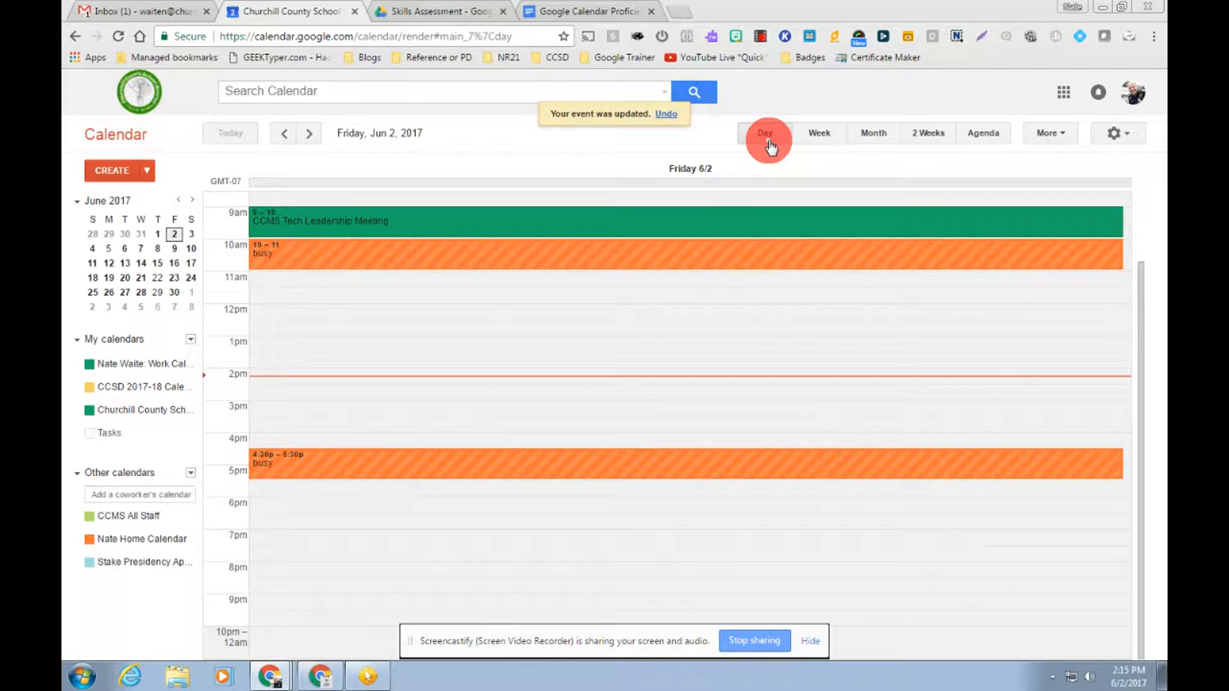
{"action": "left_click", "coordinate": [810, 133]}
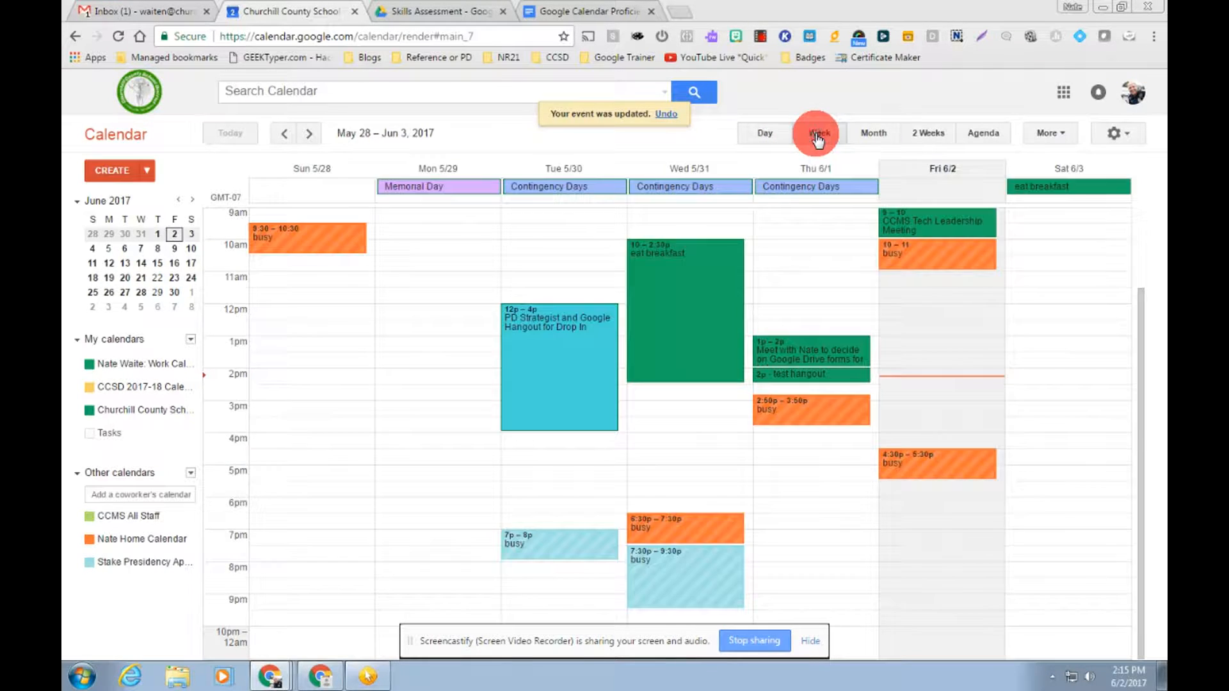
{"action": "left_click", "coordinate": [876, 133]}
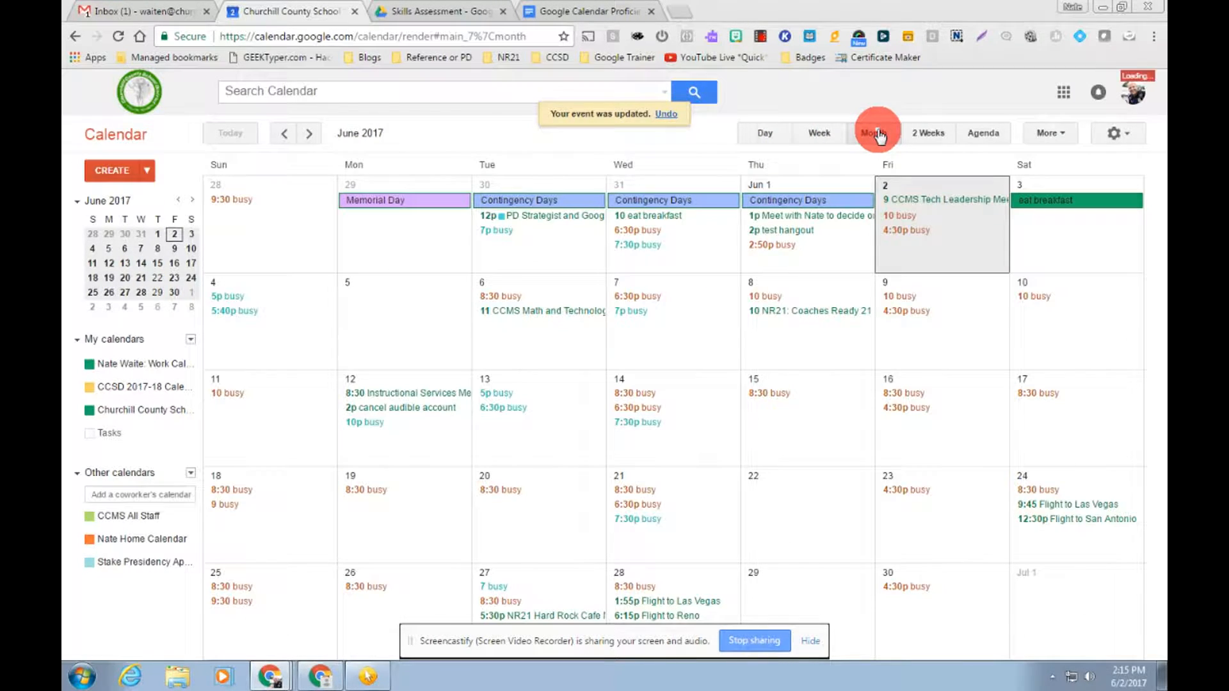
{"action": "left_click", "coordinate": [924, 138]}
{"action": "left_click", "coordinate": [983, 134]}
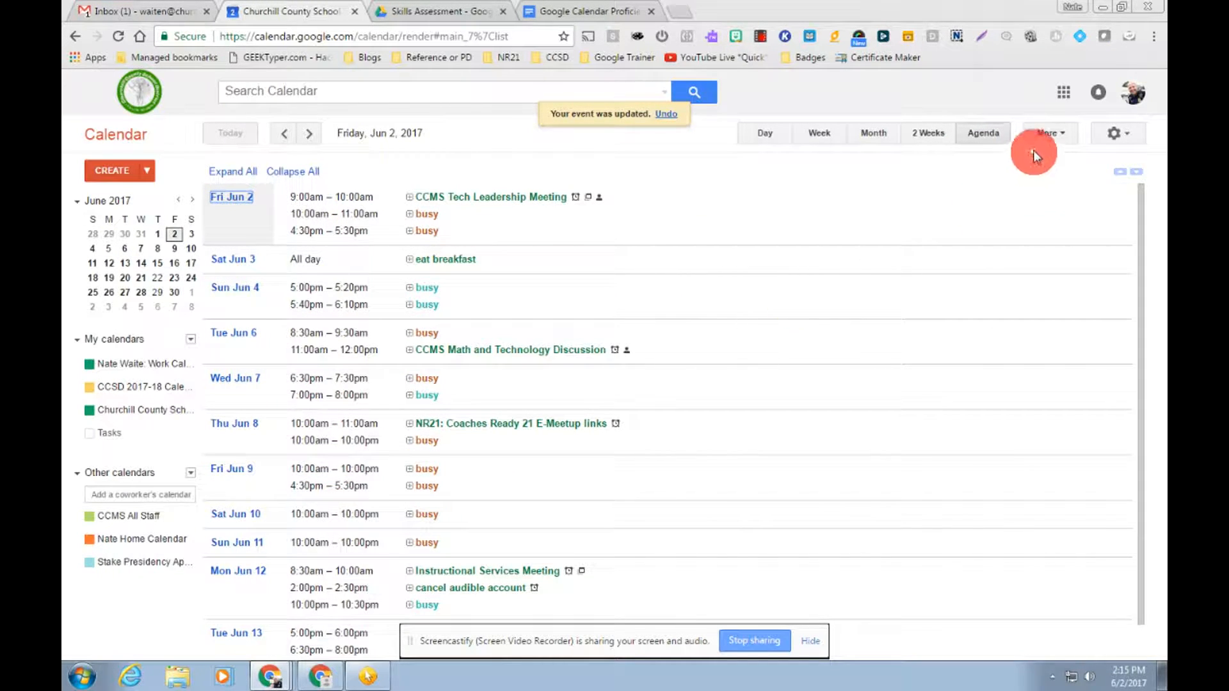
{"action": "left_click", "coordinate": [1057, 133]}
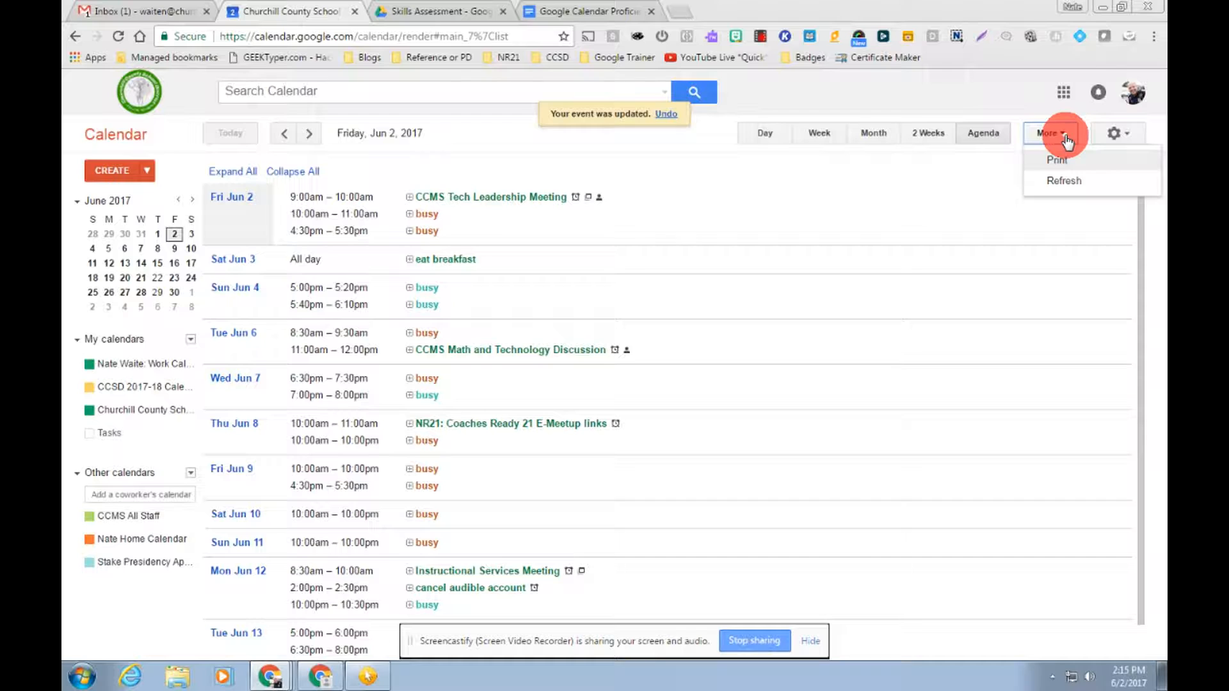
{"action": "left_click", "coordinate": [758, 138]}
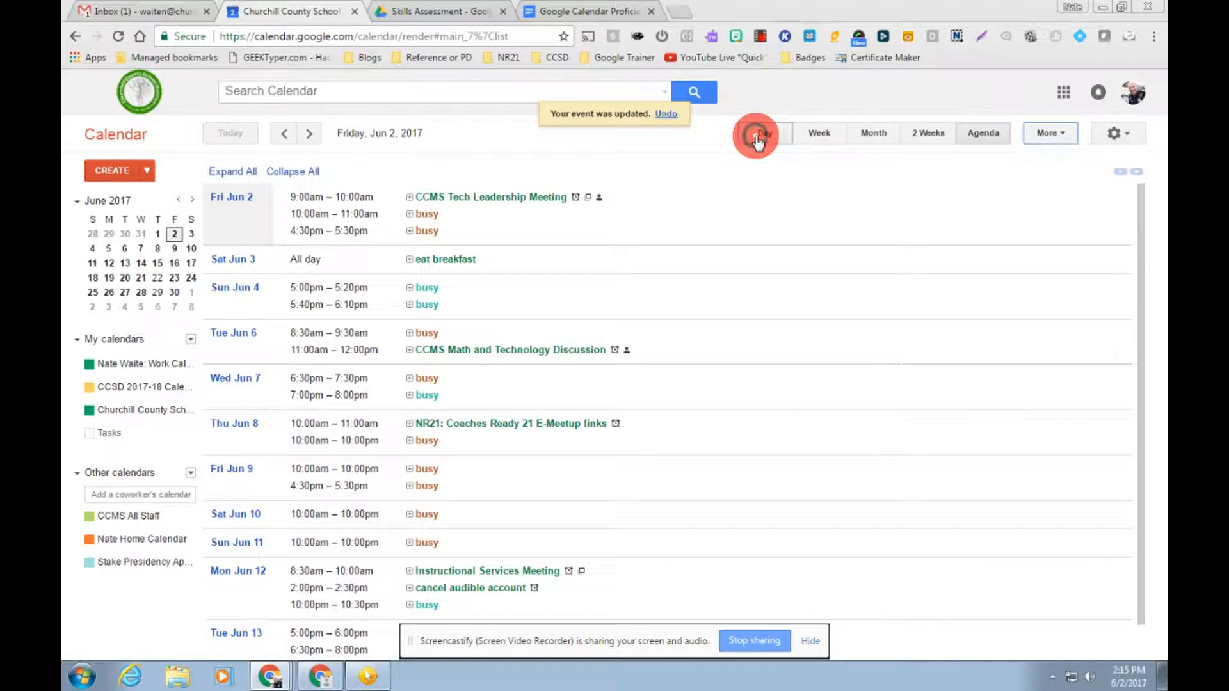
{"action": "left_click", "coordinate": [816, 137]}
{"action": "left_click", "coordinate": [213, 396]}
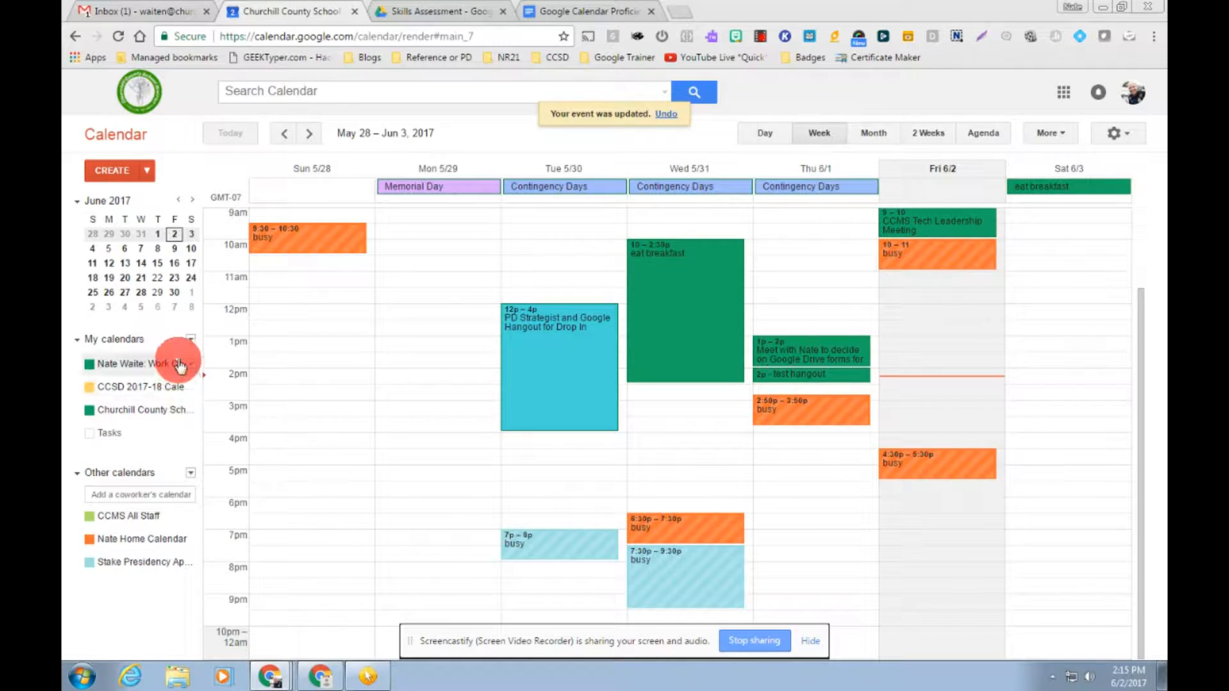
Step: Look at the My calendars options, collapse and re-expand that list, and collapse the Other calendars list
{"action": "left_click", "coordinate": [192, 345]}
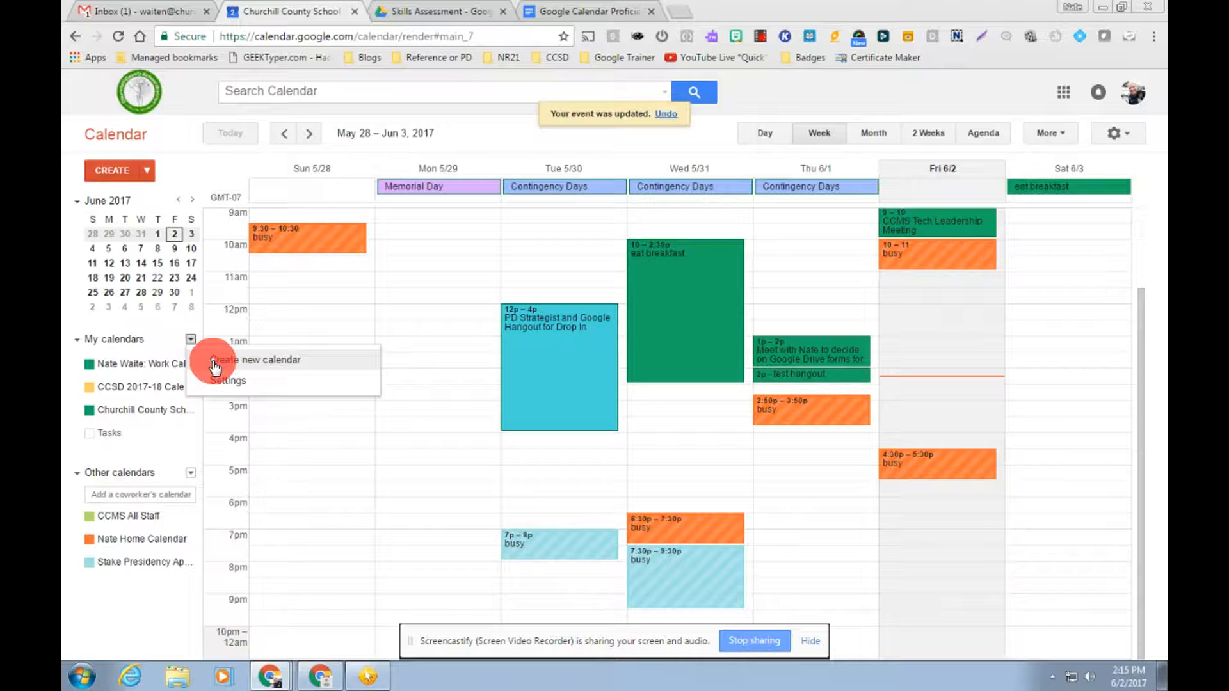
{"action": "left_click", "coordinate": [165, 346]}
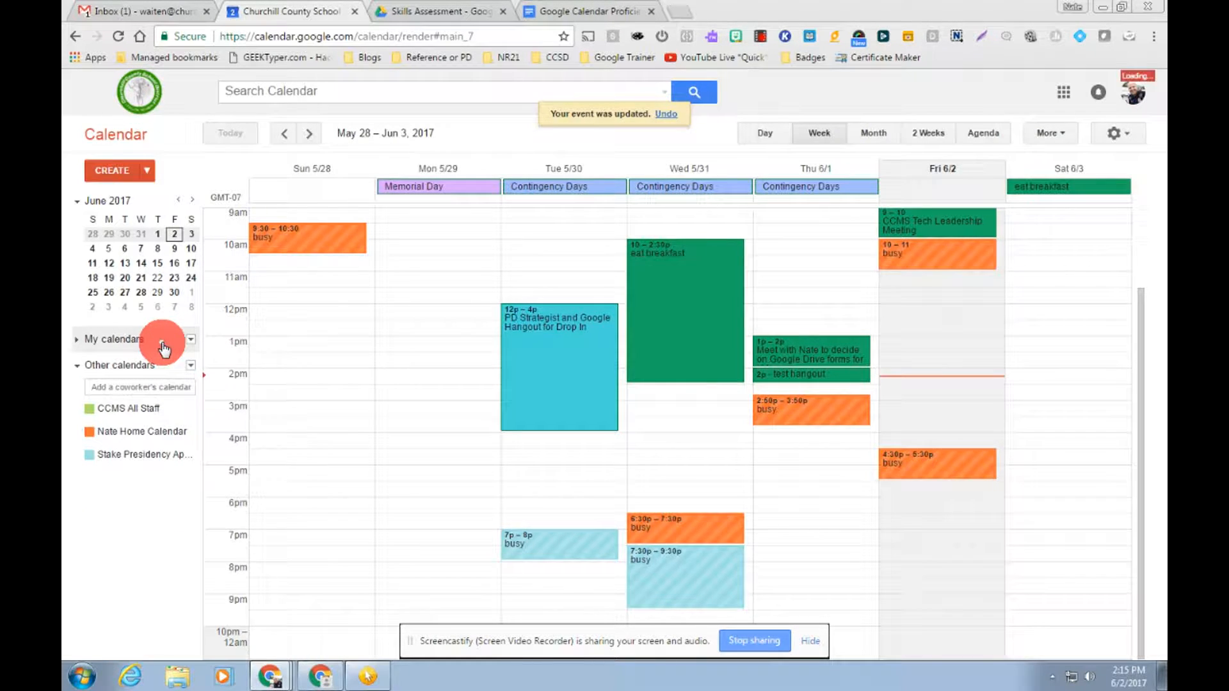
{"action": "left_click", "coordinate": [80, 346]}
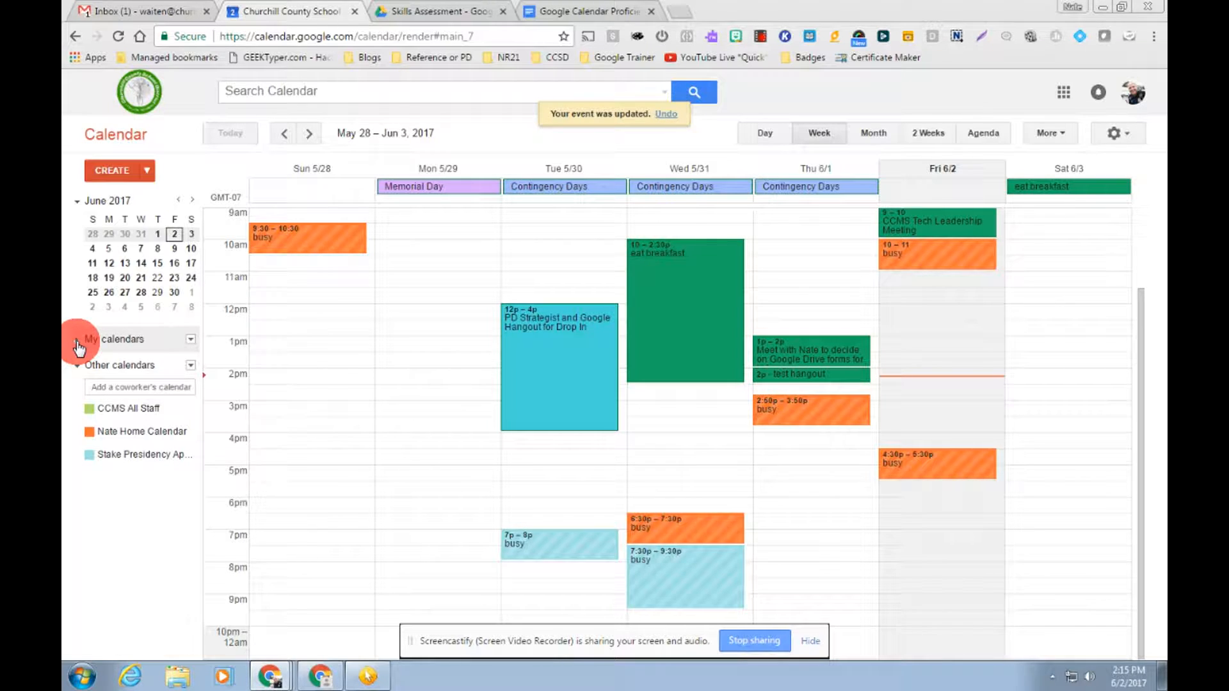
{"action": "left_click", "coordinate": [77, 345]}
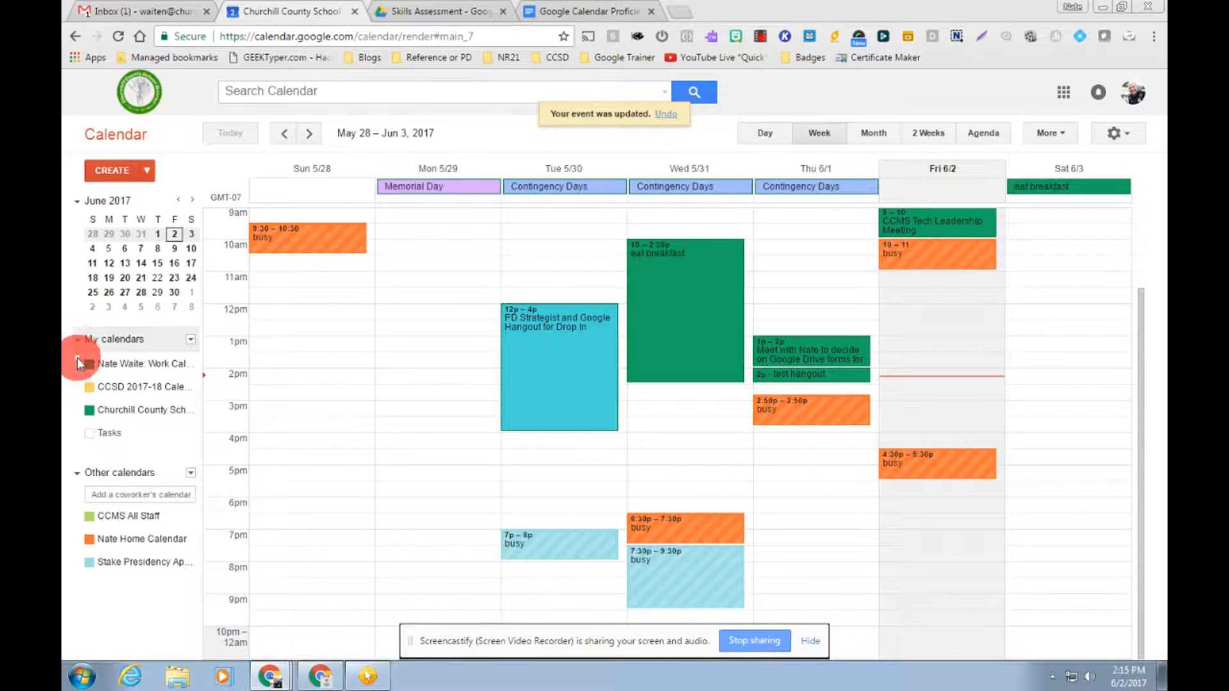
{"action": "left_click", "coordinate": [76, 473]}
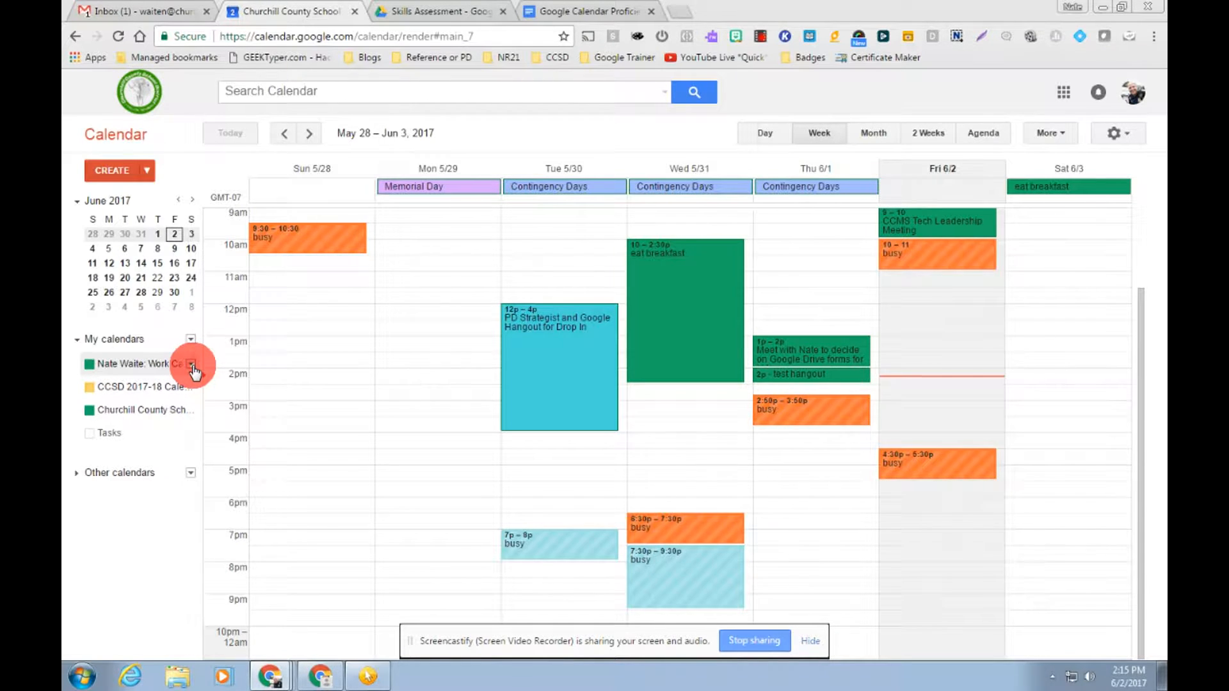
Step: Examine the settings, sharing, notification and color options offered for the work calendar, and close them without changes
{"action": "left_click", "coordinate": [192, 364]}
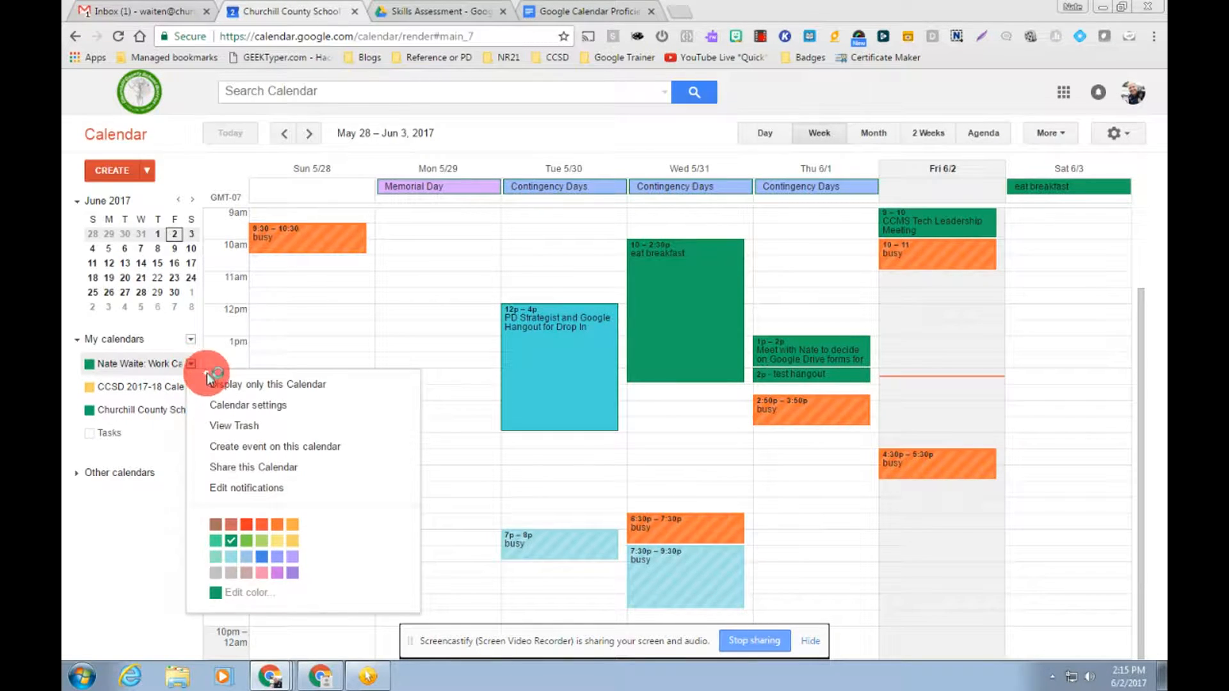
{"action": "left_click", "coordinate": [235, 410]}
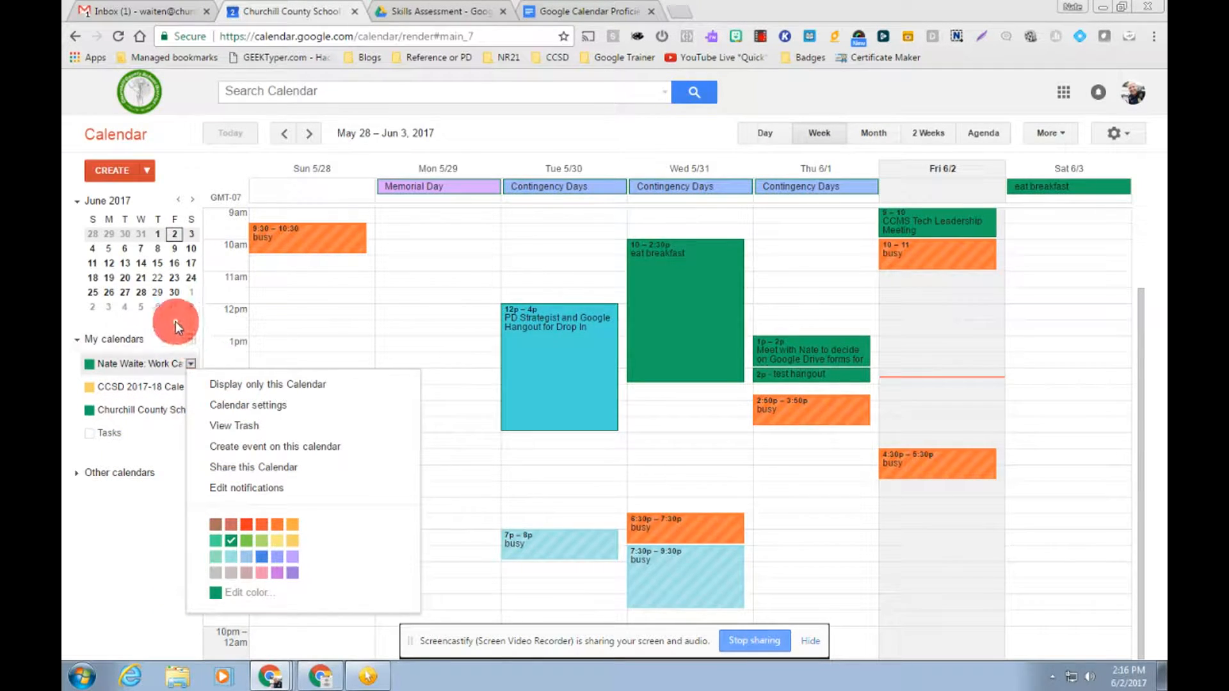
{"action": "left_click", "coordinate": [174, 410]}
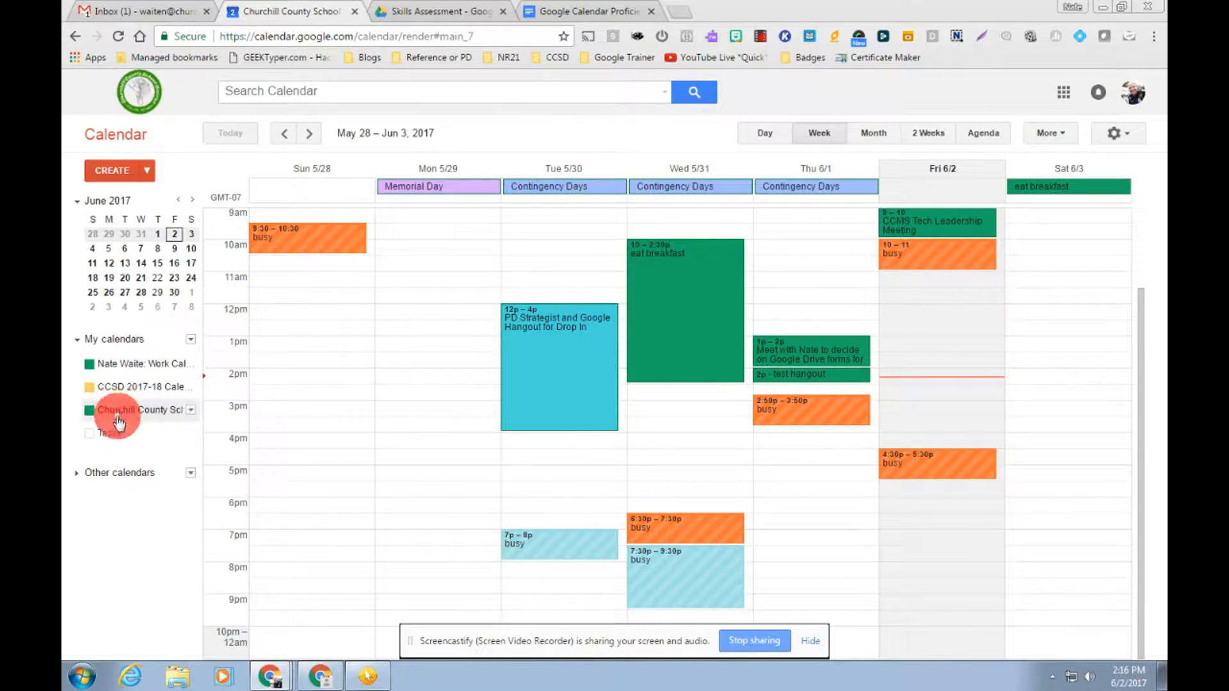
Step: Hide and reshow the CCSD 2017-18 calendar and the work calendar, and expand the Other calendars list
{"action": "left_click", "coordinate": [93, 391]}
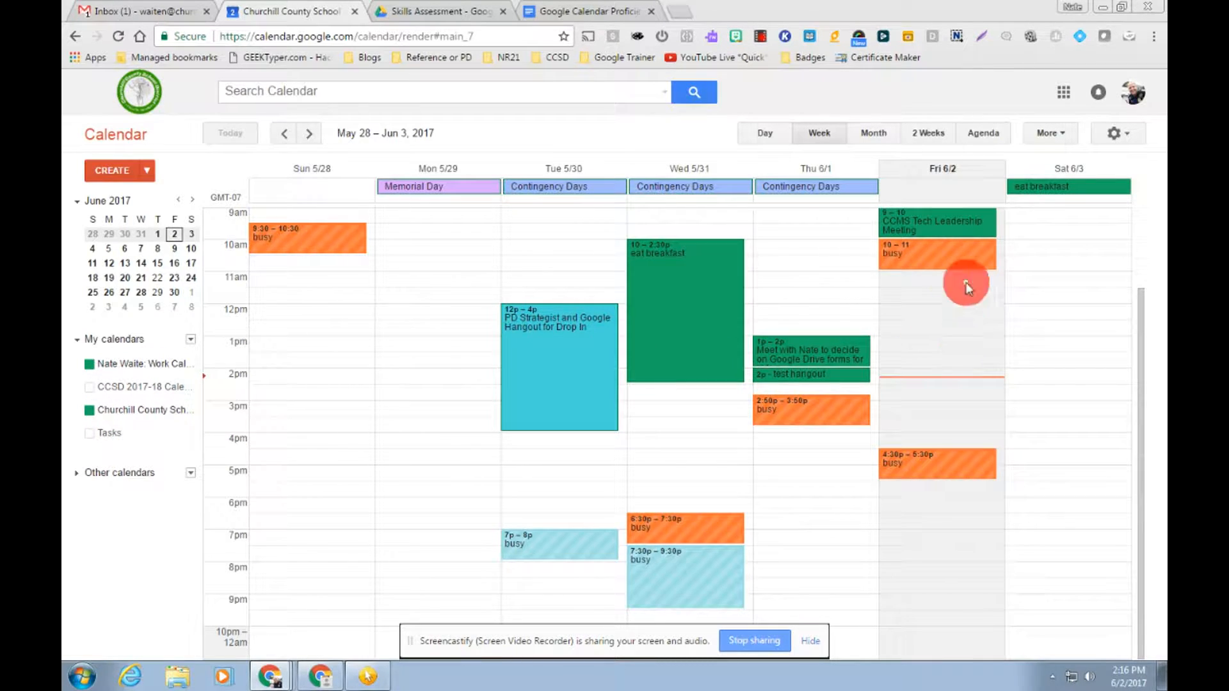
{"action": "left_click", "coordinate": [100, 386]}
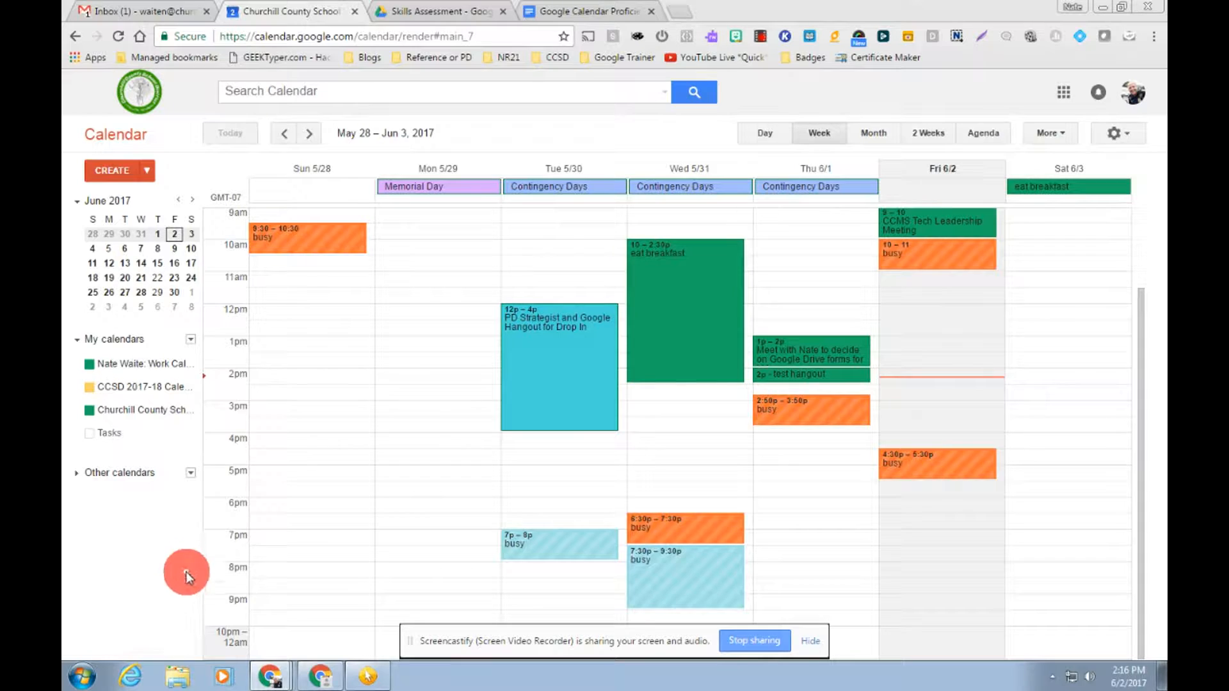
{"action": "left_click", "coordinate": [76, 472]}
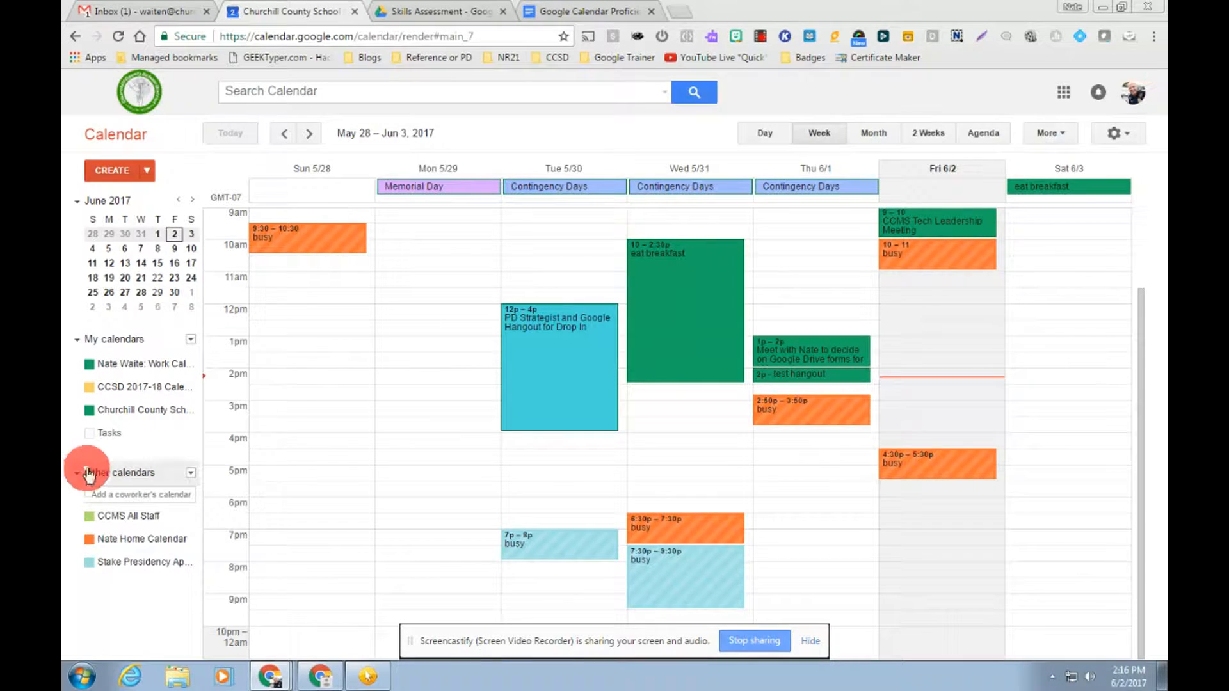
{"action": "left_click", "coordinate": [192, 341]}
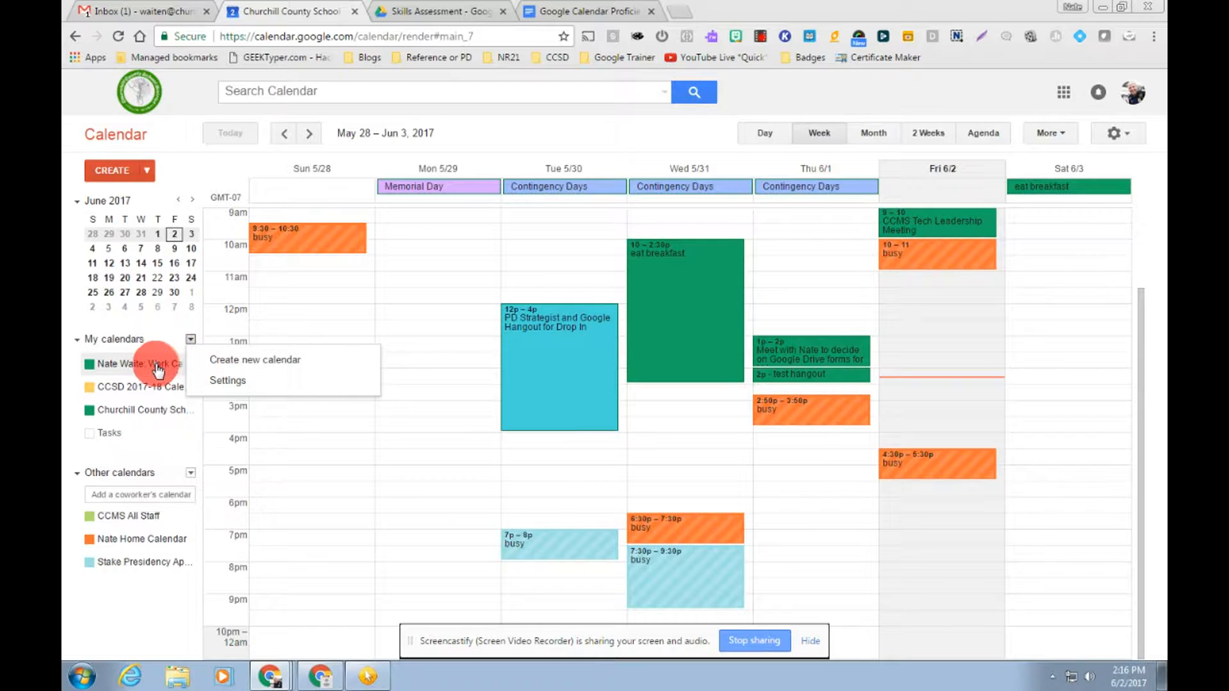
{"action": "left_click", "coordinate": [157, 362]}
{"action": "left_click", "coordinate": [179, 362]}
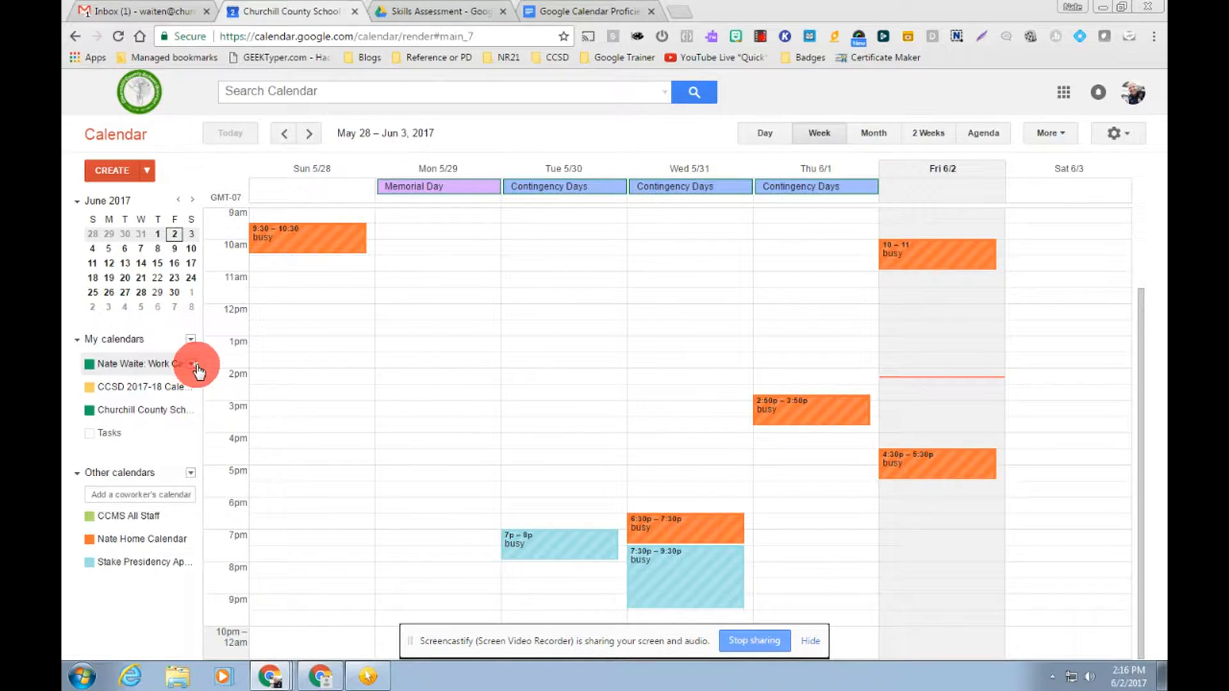
Step: Open the sharing settings of the work calendar and set the first listed person's permission to Make changes to events
{"action": "left_click", "coordinate": [191, 363]}
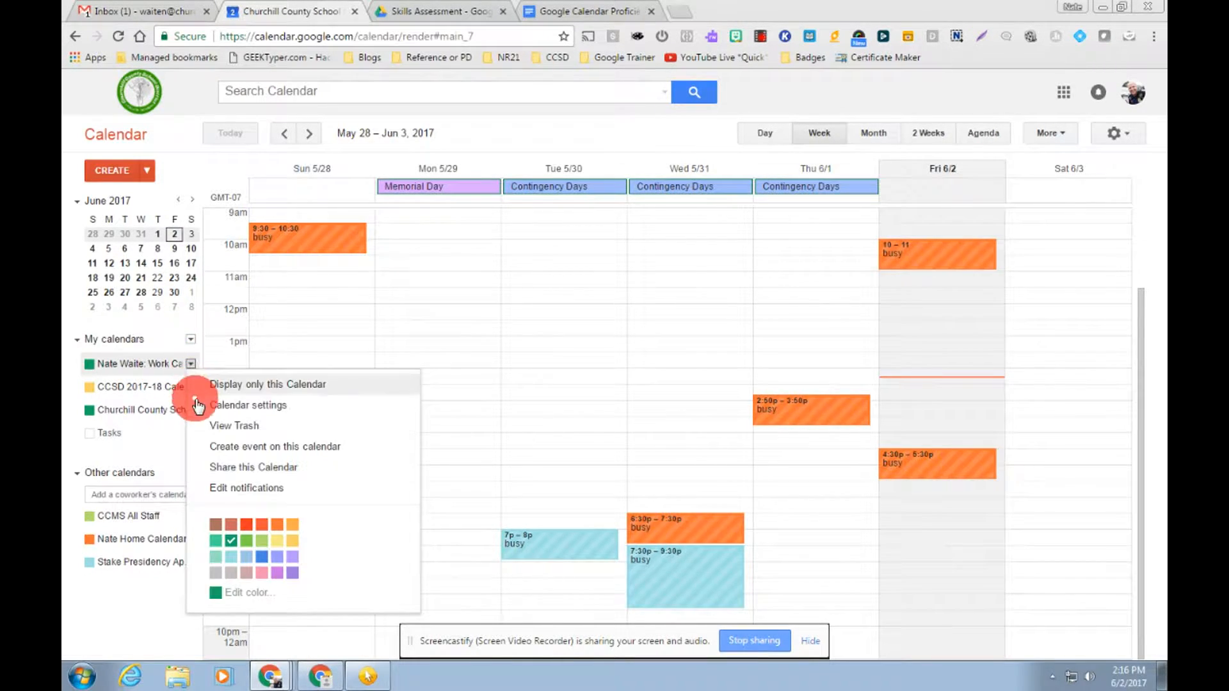
{"action": "left_click", "coordinate": [228, 467]}
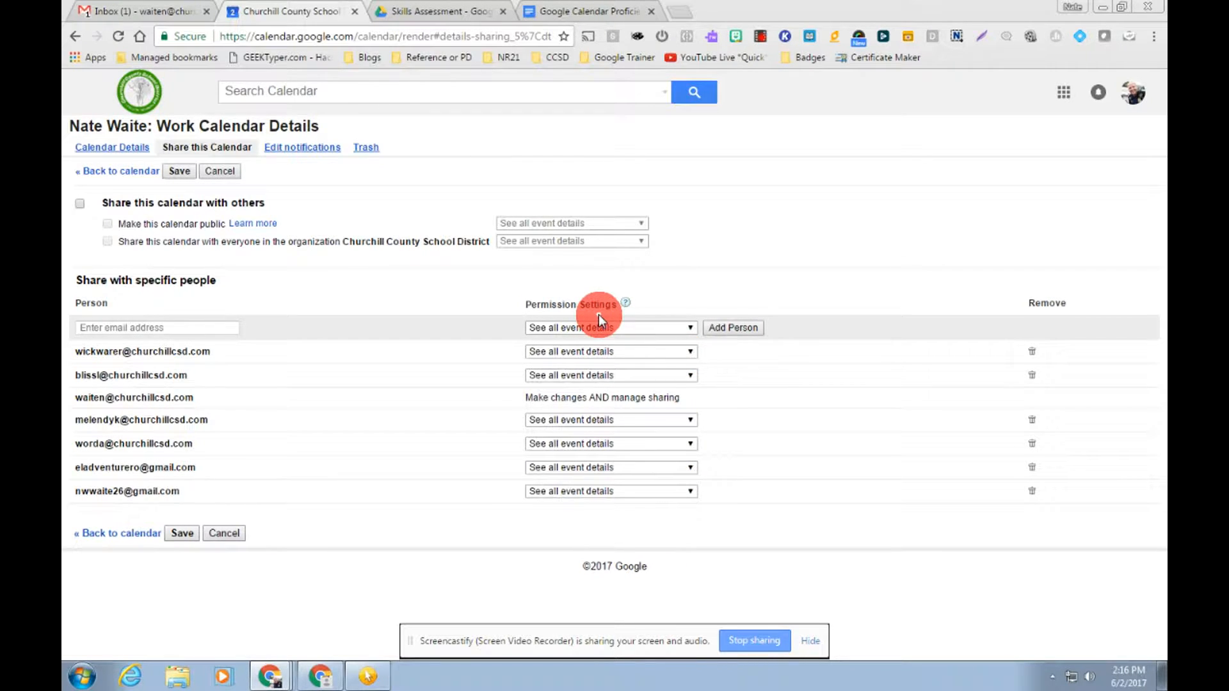
{"action": "left_click", "coordinate": [689, 353]}
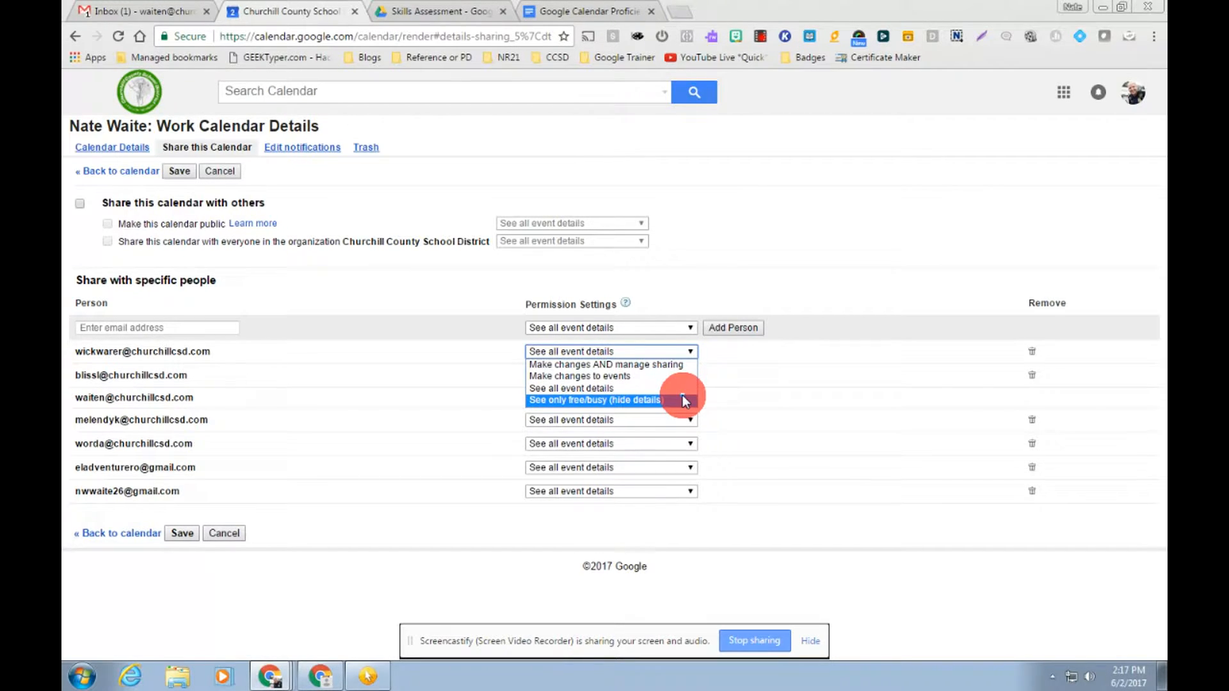
{"action": "left_click", "coordinate": [611, 377]}
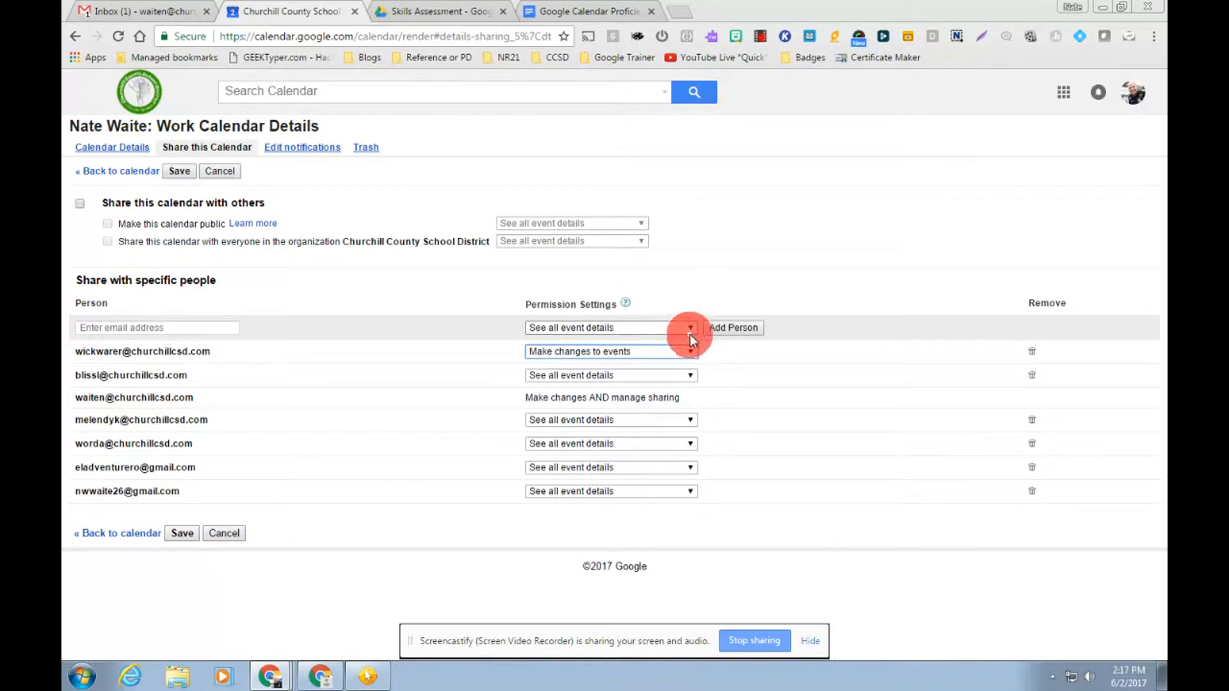
Step: Return the first listed person's permission to See all event details and leave the sharing settings without saving
{"action": "left_click", "coordinate": [666, 352]}
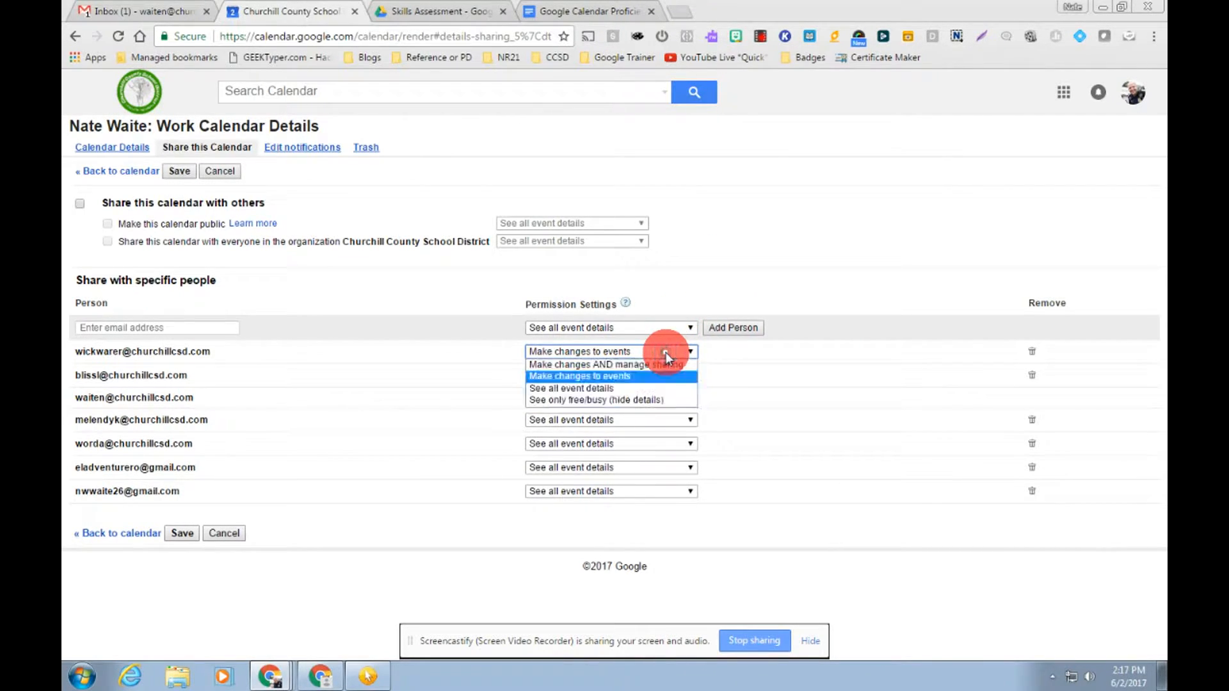
{"action": "left_click", "coordinate": [660, 387]}
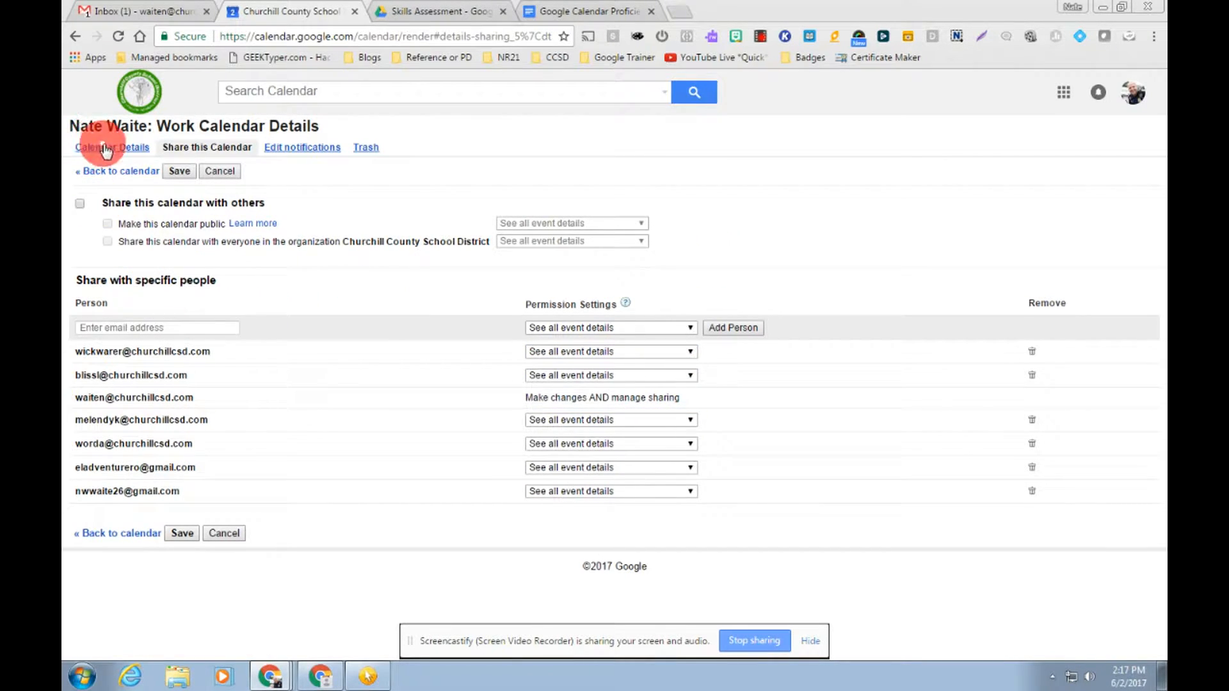
{"action": "left_click", "coordinate": [216, 172]}
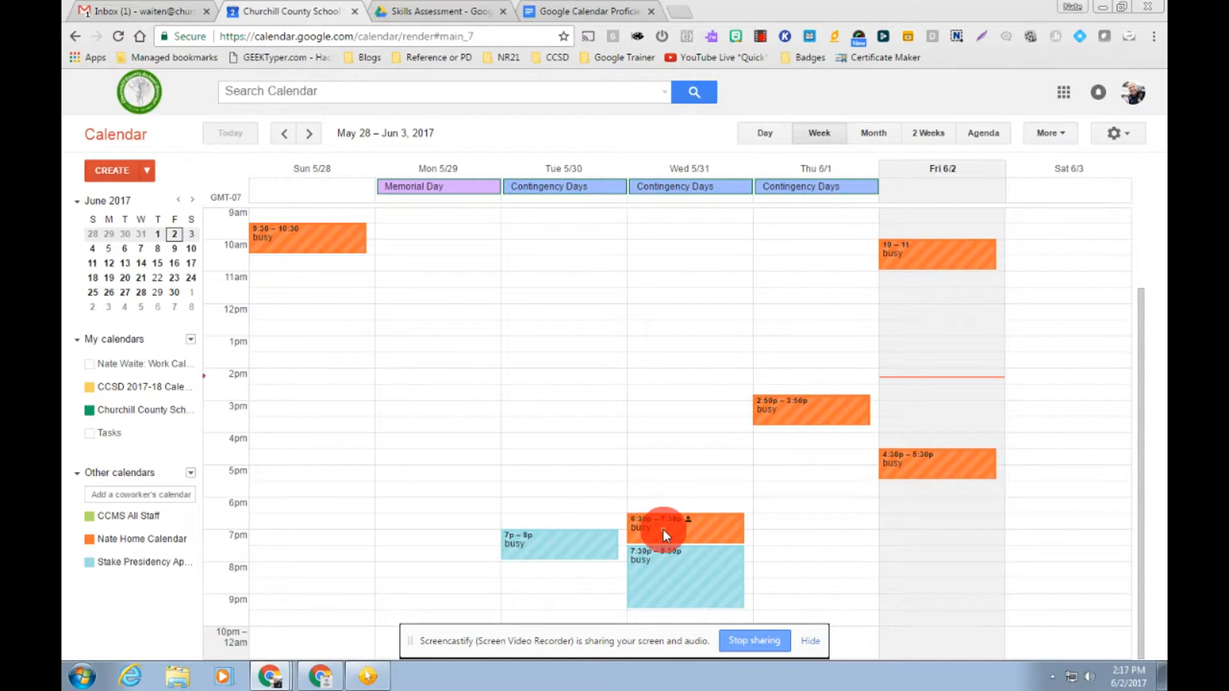
{"action": "scroll", "coordinate": [681, 422], "scroll_direction": "up", "scroll_amount": 3}
{"action": "scroll", "coordinate": [716, 545], "scroll_direction": "down", "scroll_amount": 3}
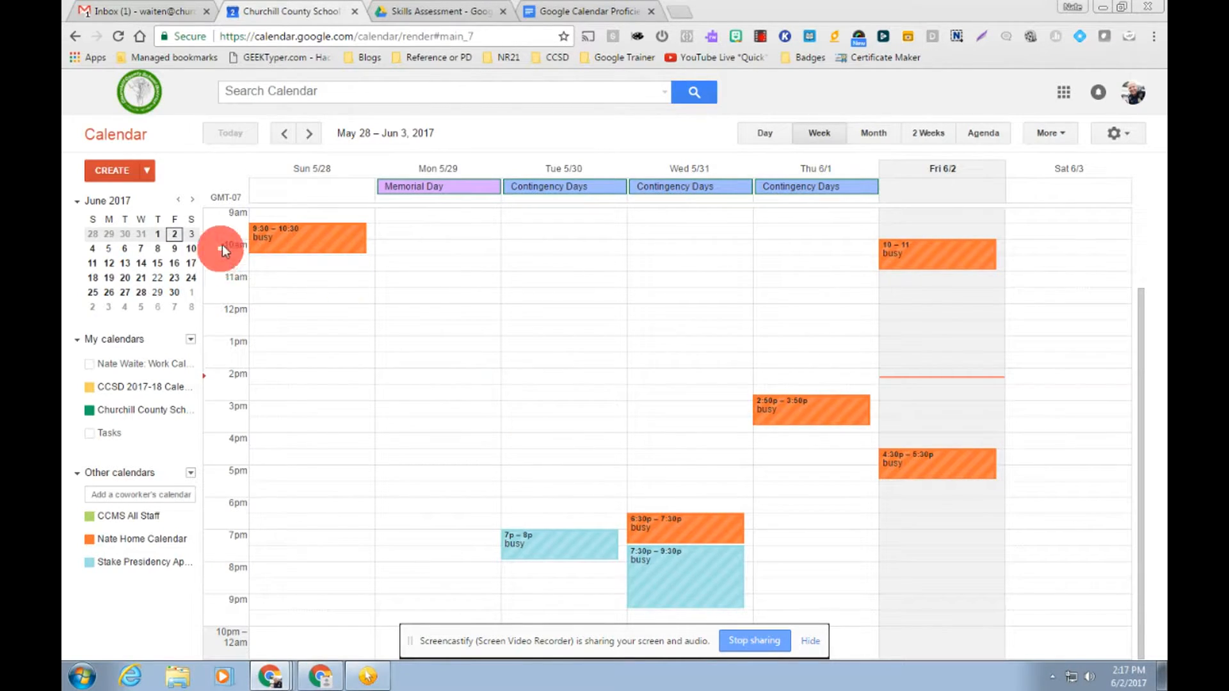
Step: Open the calendar settings and review the general options, from language and time zone through default view to keyboard shortcuts
{"action": "left_click", "coordinate": [1133, 136]}
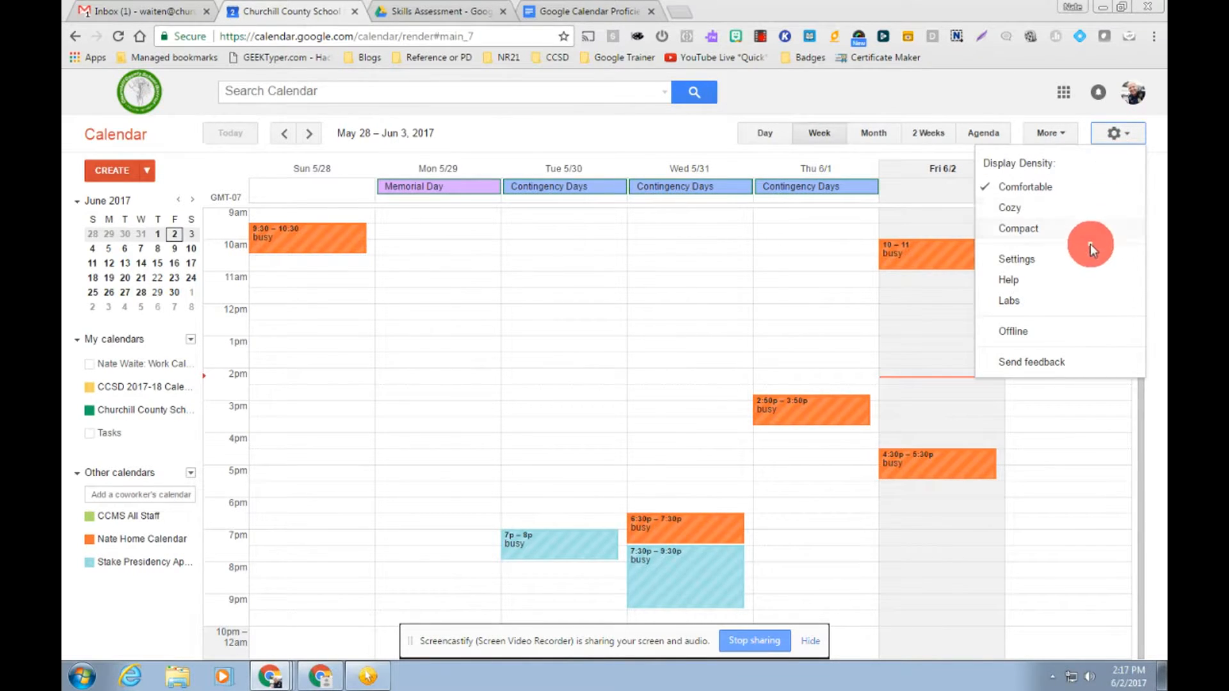
{"action": "left_click", "coordinate": [1086, 266]}
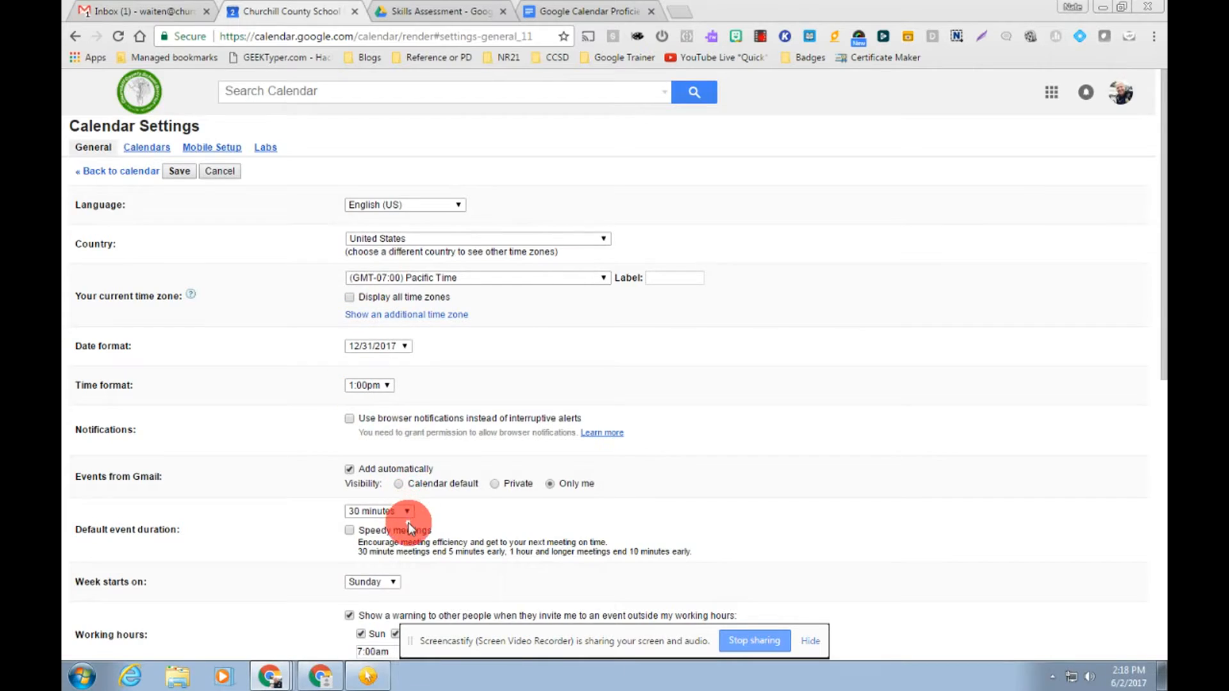
{"action": "scroll", "coordinate": [408, 522], "scroll_direction": "down", "scroll_amount": 7}
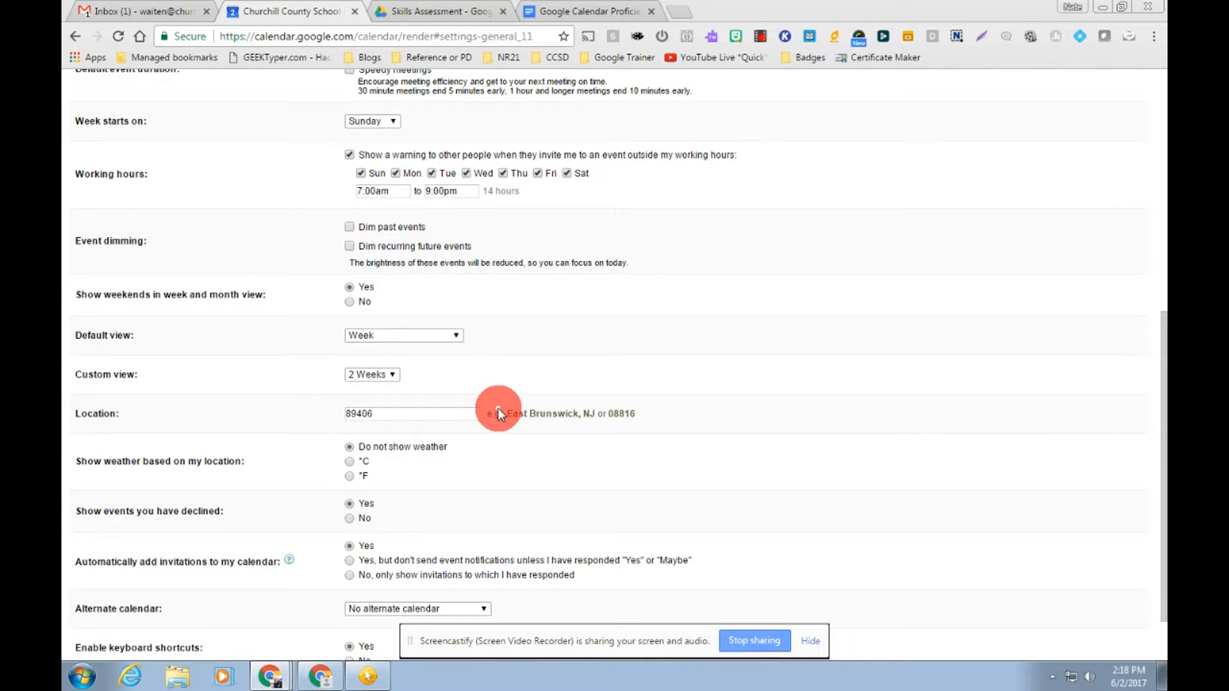
{"action": "scroll", "coordinate": [701, 490], "scroll_direction": "down", "scroll_amount": 2}
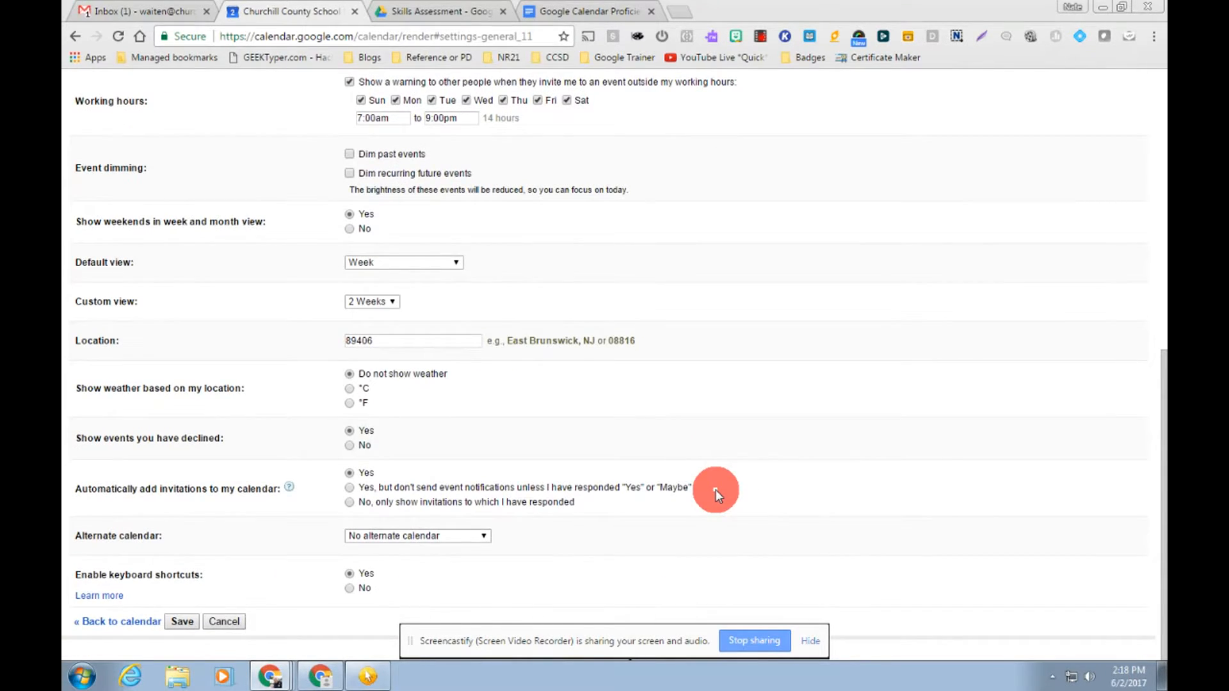
{"action": "scroll", "coordinate": [716, 490], "scroll_direction": "up", "scroll_amount": 8}
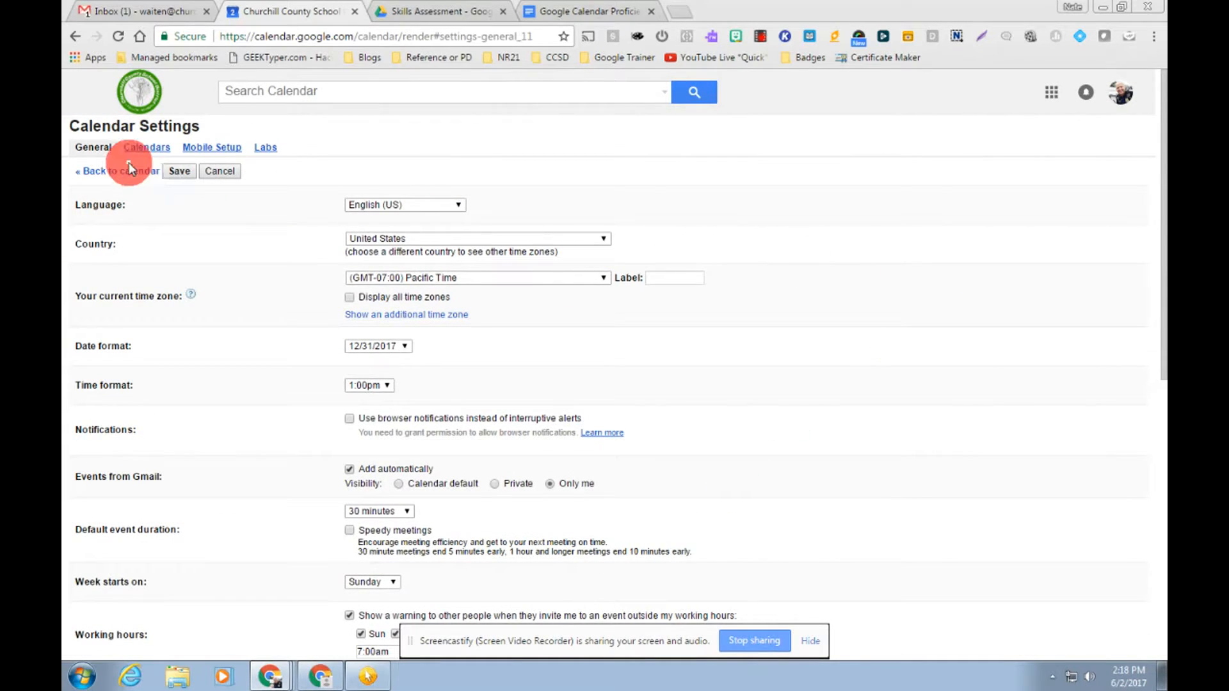
Step: Review the experimental features offered in Labs, return to the general settings and leave them without saving
{"action": "left_click", "coordinate": [266, 149]}
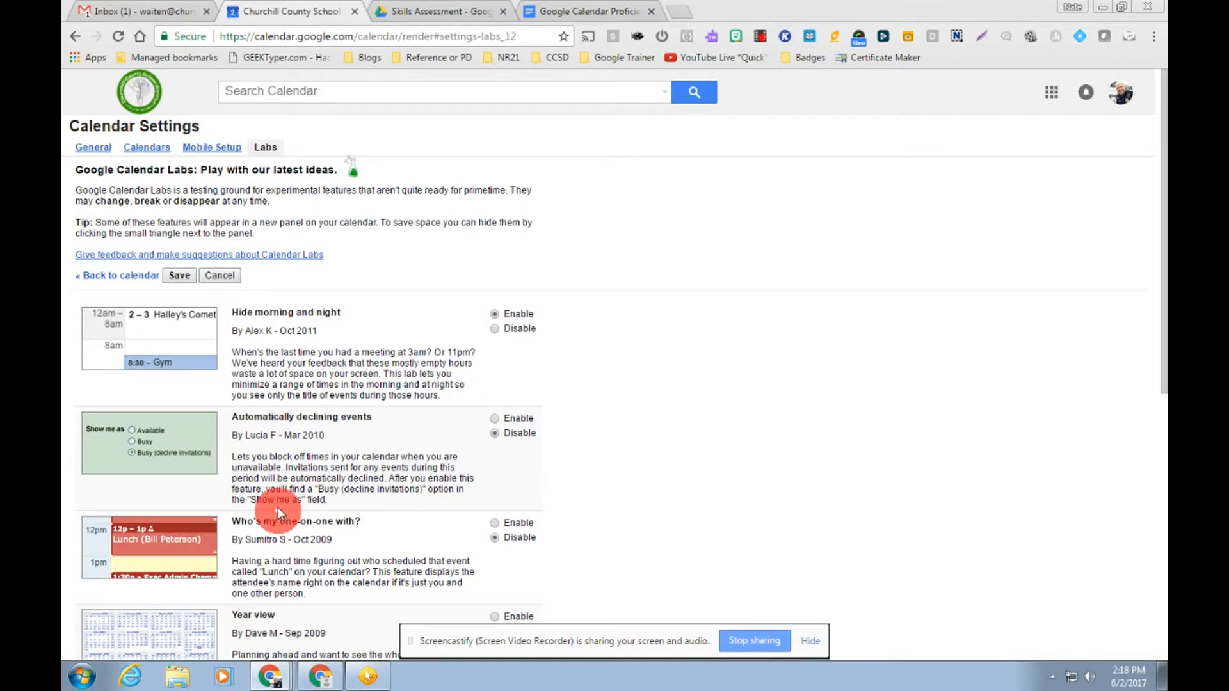
{"action": "scroll", "coordinate": [277, 506], "scroll_direction": "down", "scroll_amount": 6}
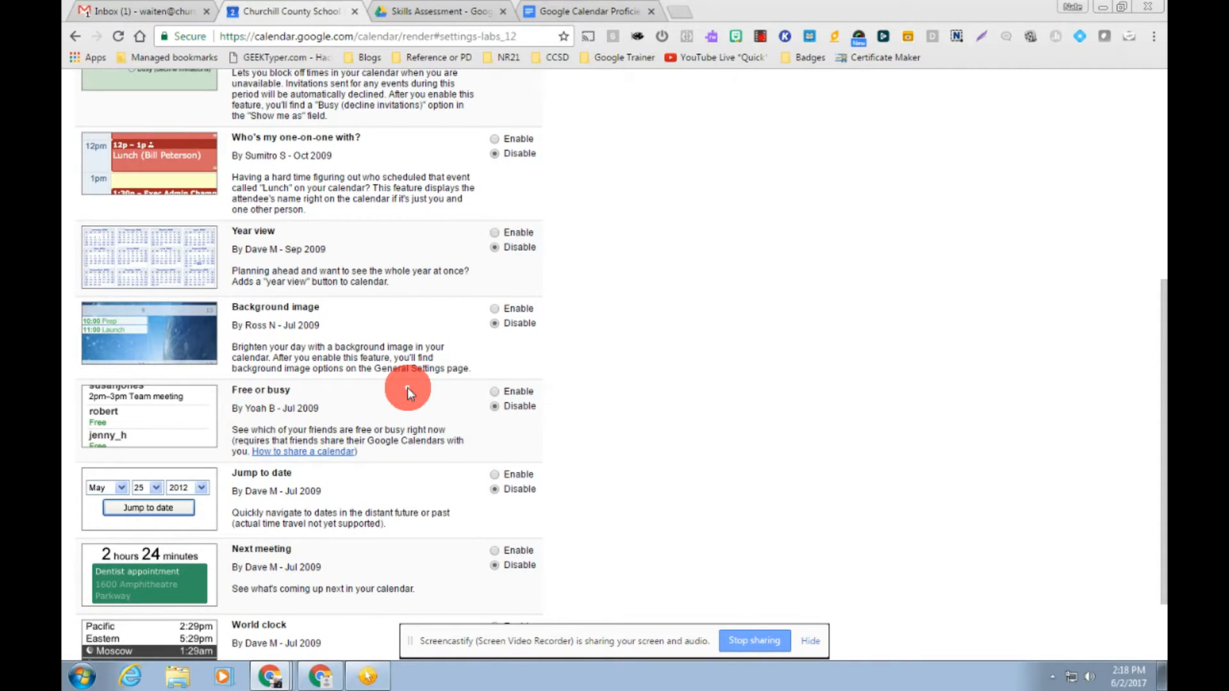
{"action": "scroll", "coordinate": [407, 386], "scroll_direction": "down", "scroll_amount": 2}
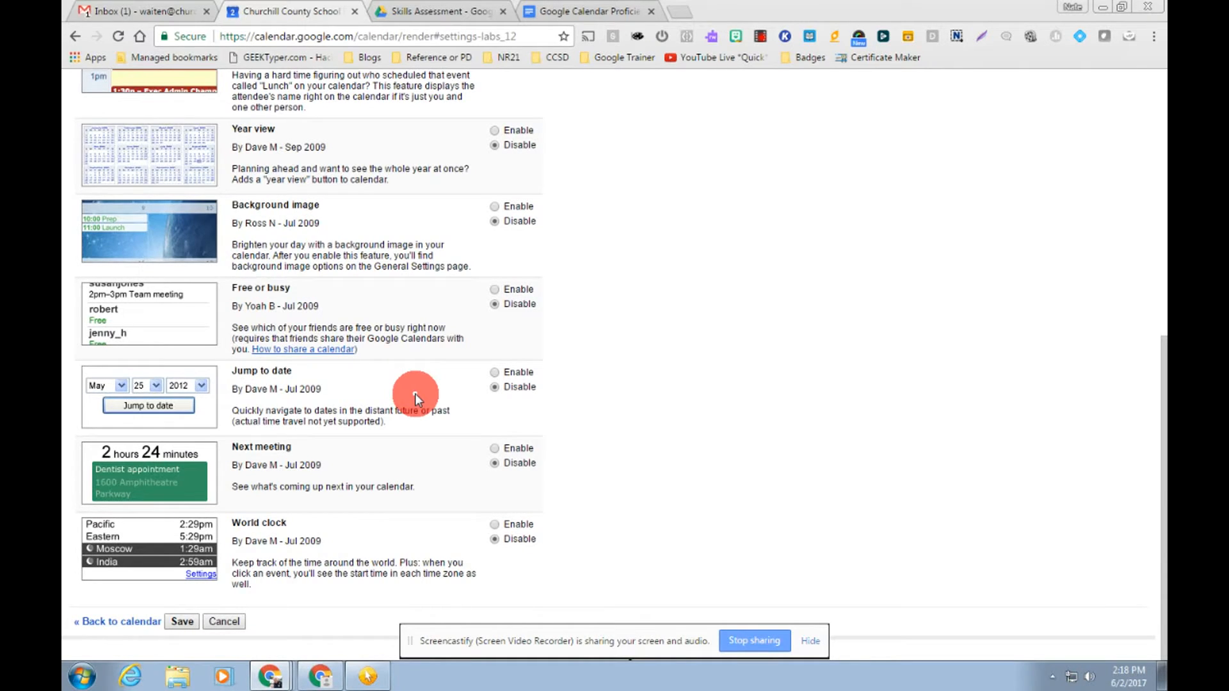
{"action": "scroll", "coordinate": [415, 393], "scroll_direction": "up", "scroll_amount": 8}
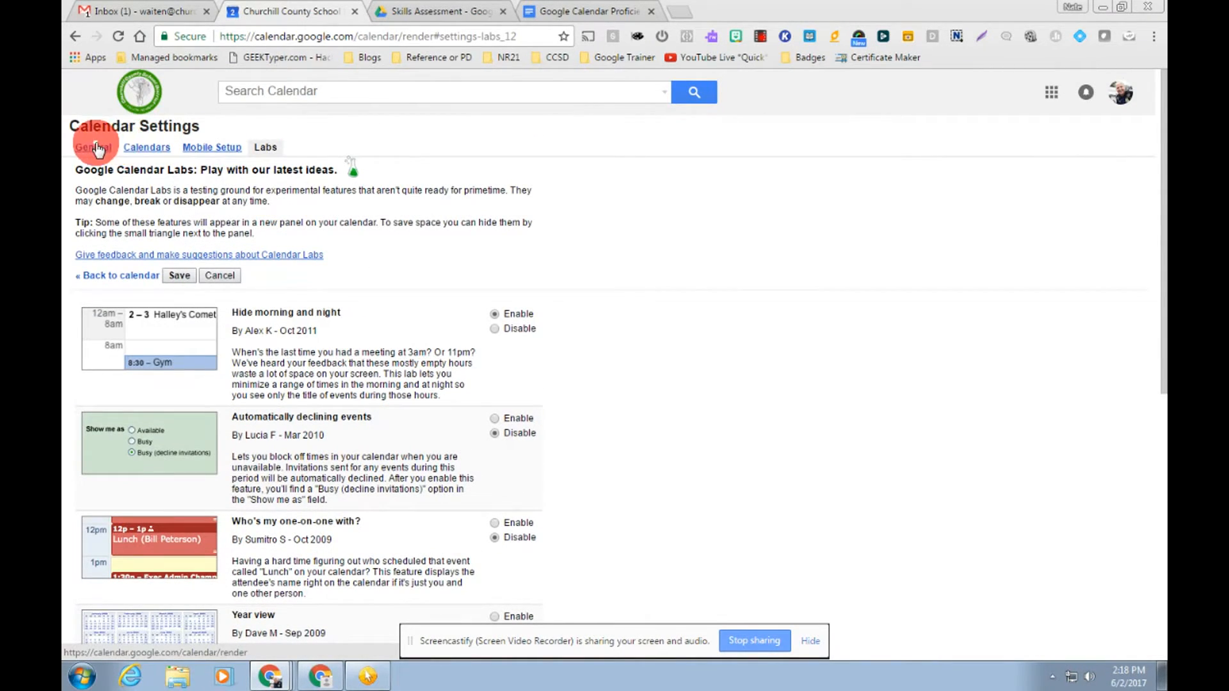
{"action": "left_click", "coordinate": [76, 36]}
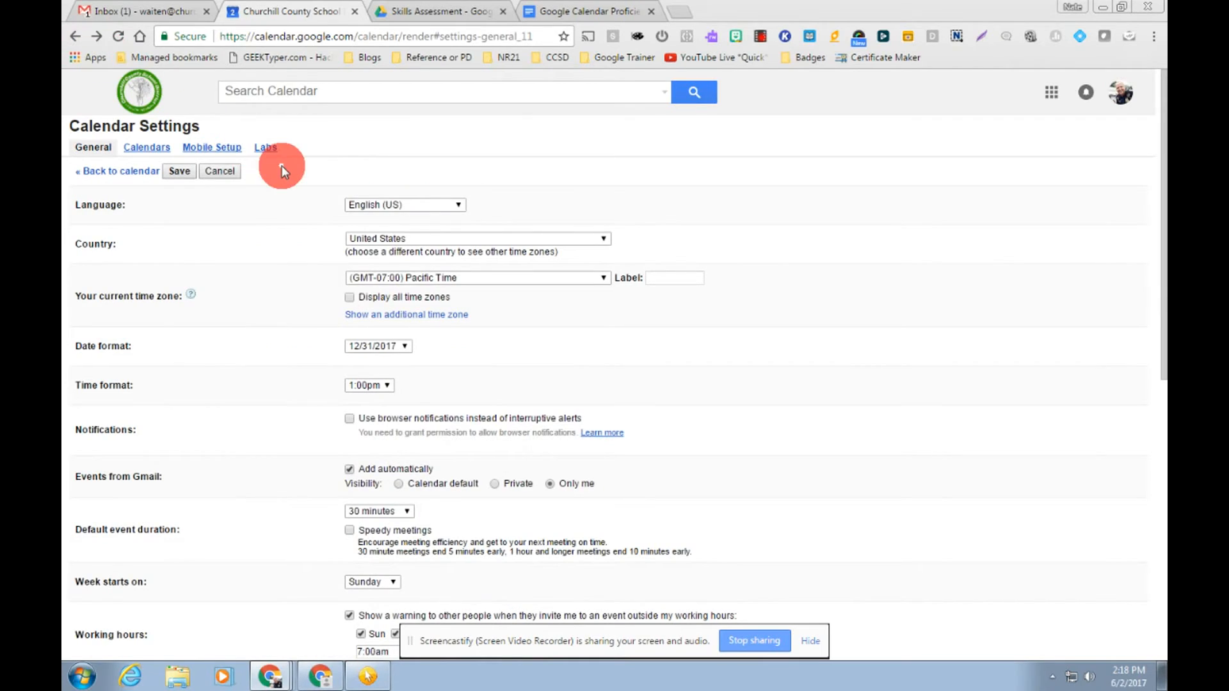
{"action": "left_click", "coordinate": [211, 171]}
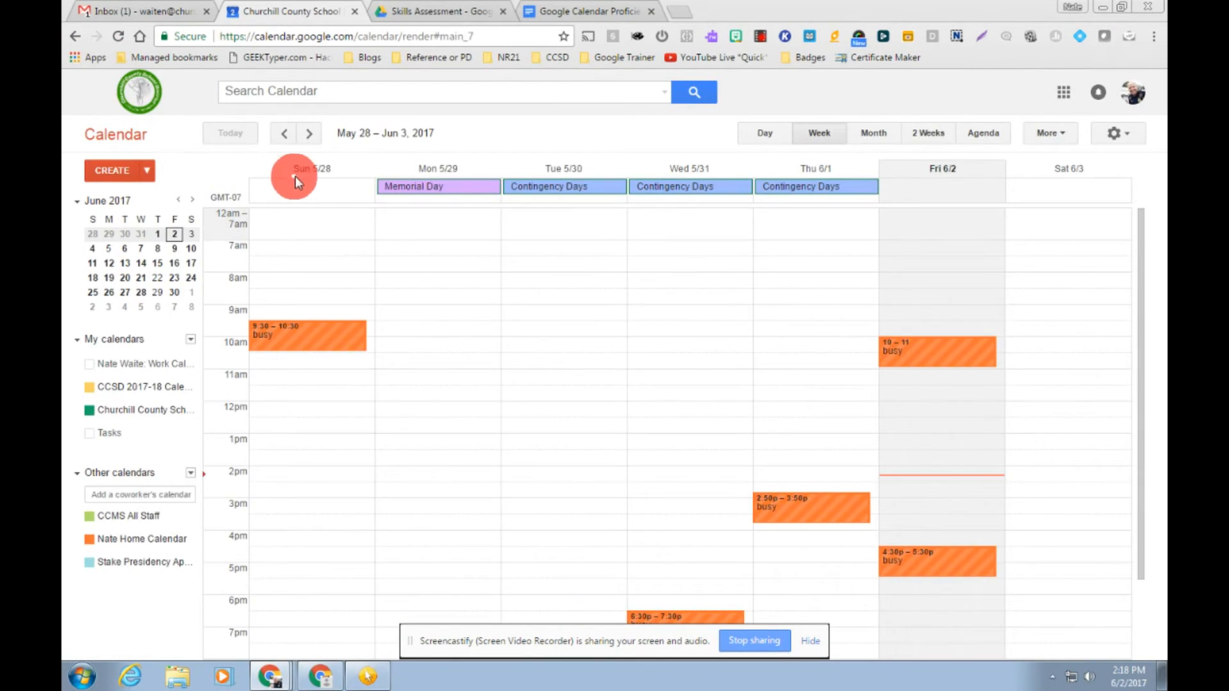